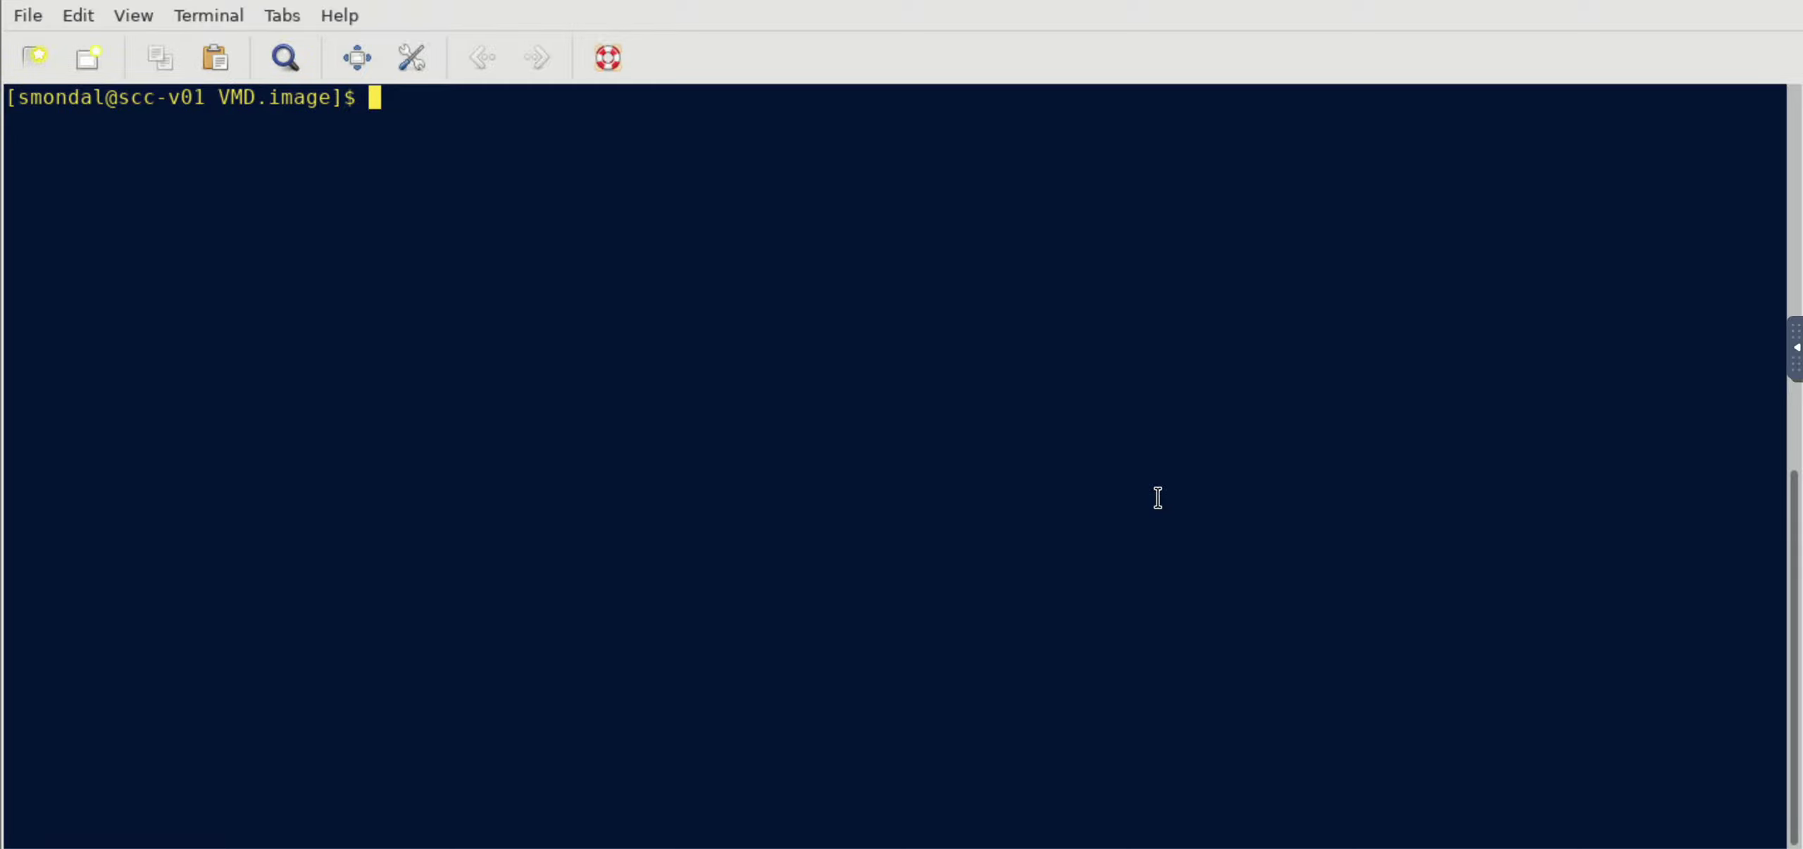
List the folder with lt and prepare the vmd command to open ala_11.gro
{"action": "type", "text": "lt"}
{"action": "key", "text": "Return"}
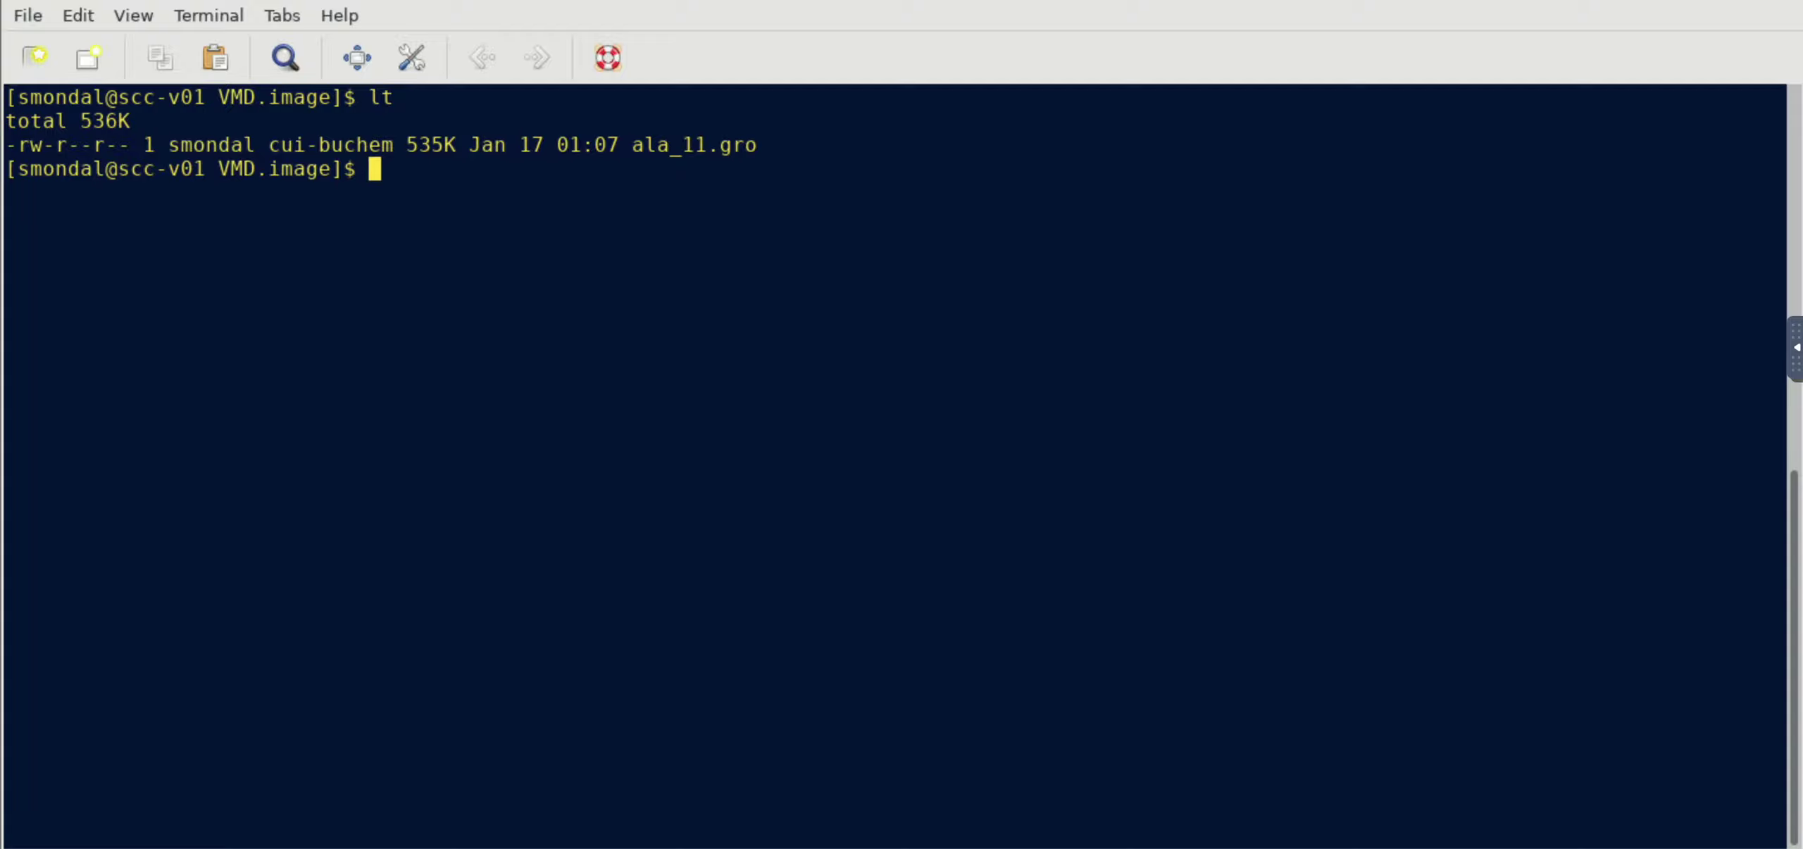
{"action": "type", "text": "vmd a"}
{"action": "key", "text": "Tab"}
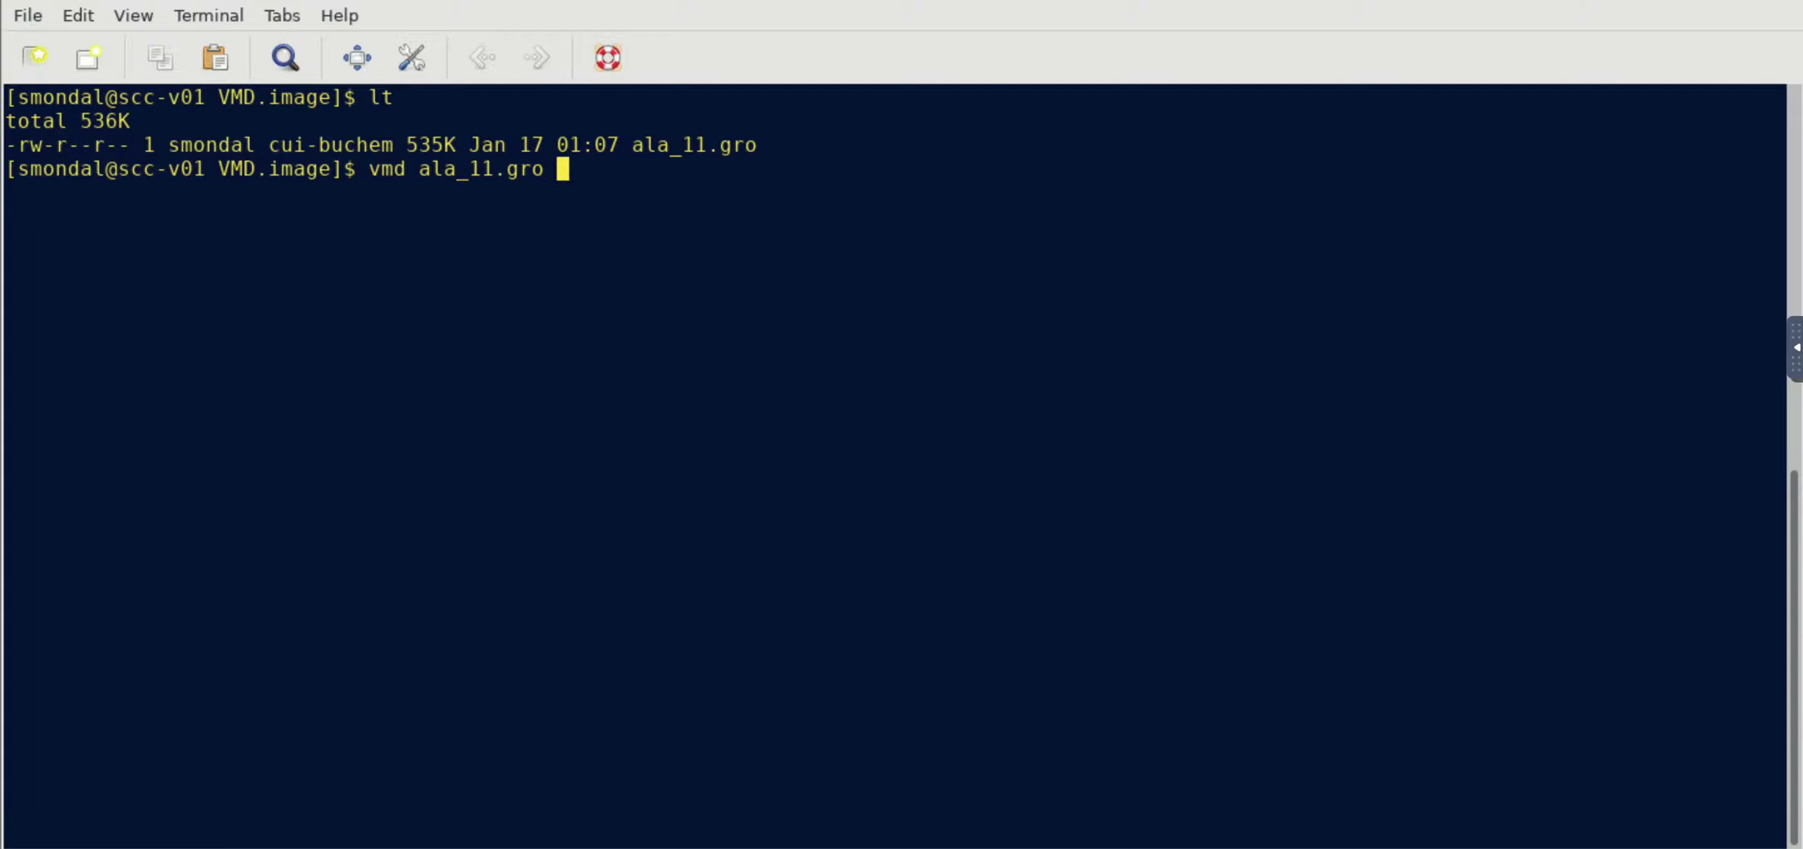
Launch VMD with ala_11.gro and bring up the Graphics menu
{"action": "key", "text": "Return"}
{"action": "left_click", "coordinate": [205, 194]}
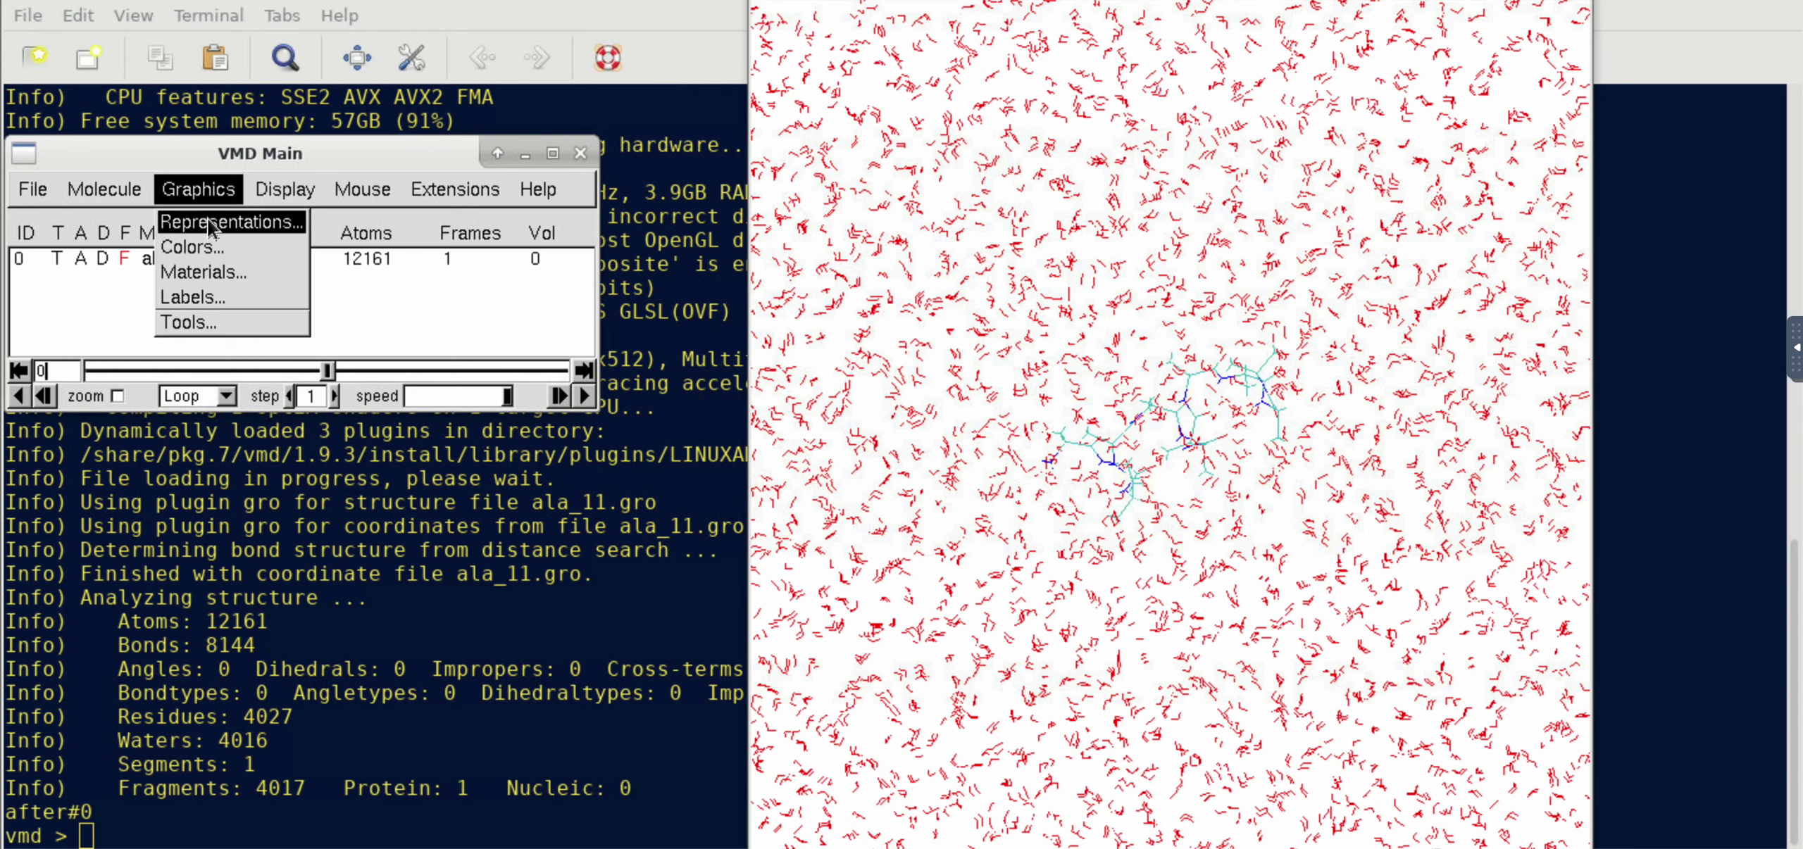
In the Representations editor, change the atom selection from all to protein
{"action": "left_click", "coordinate": [210, 223]}
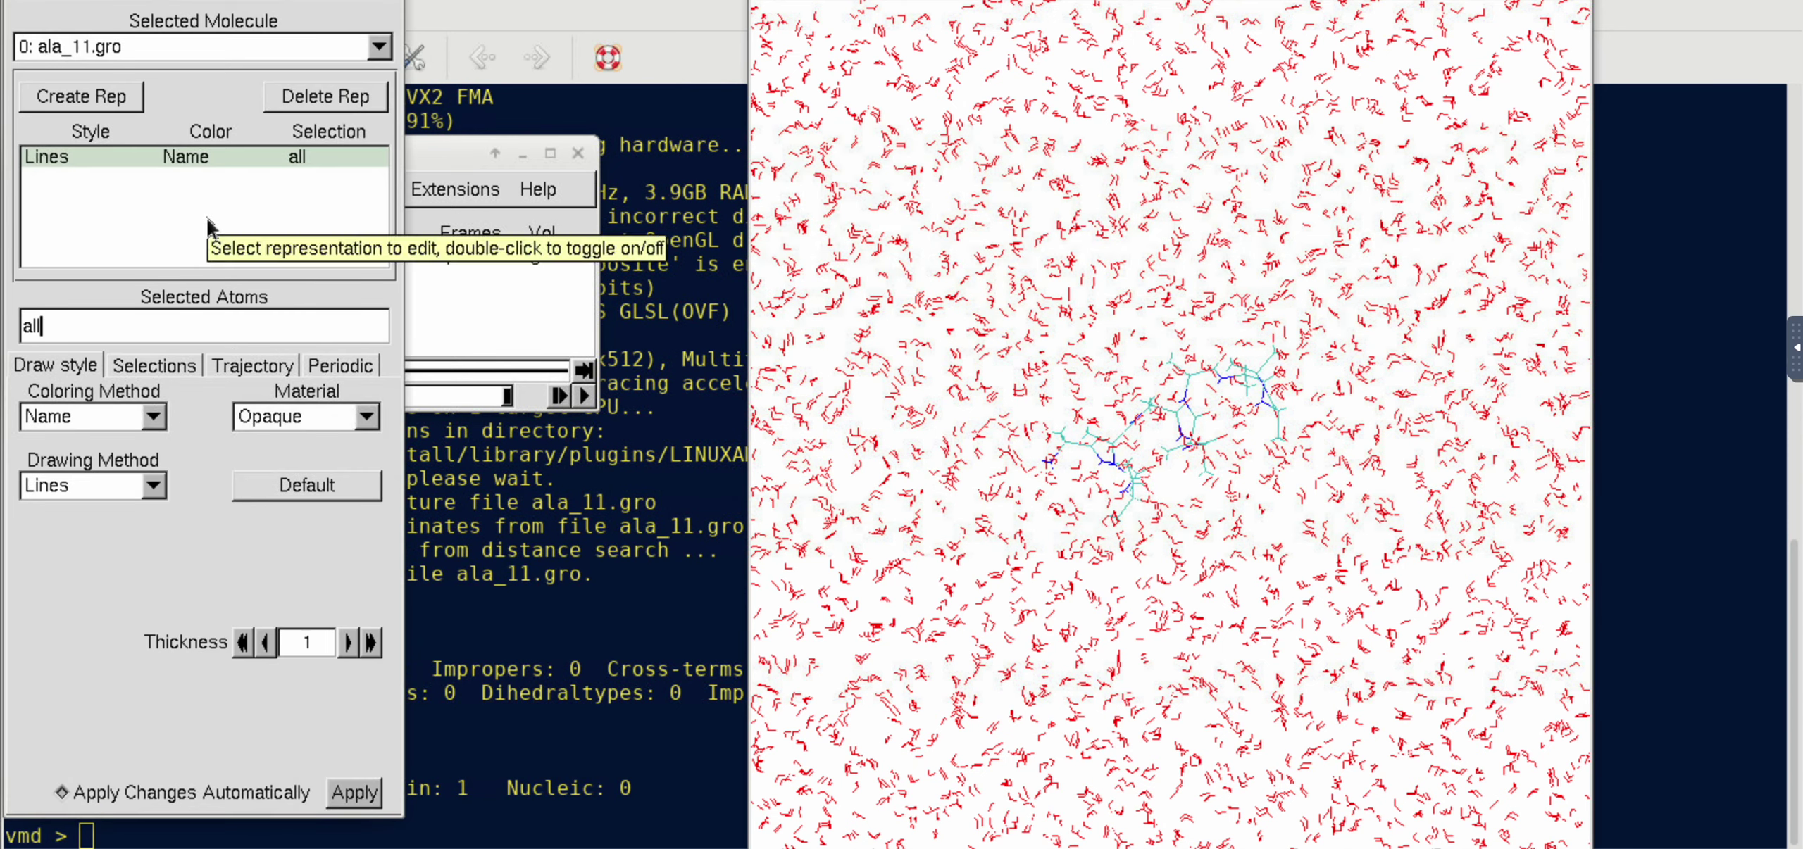
{"action": "left_click", "coordinate": [121, 322]}
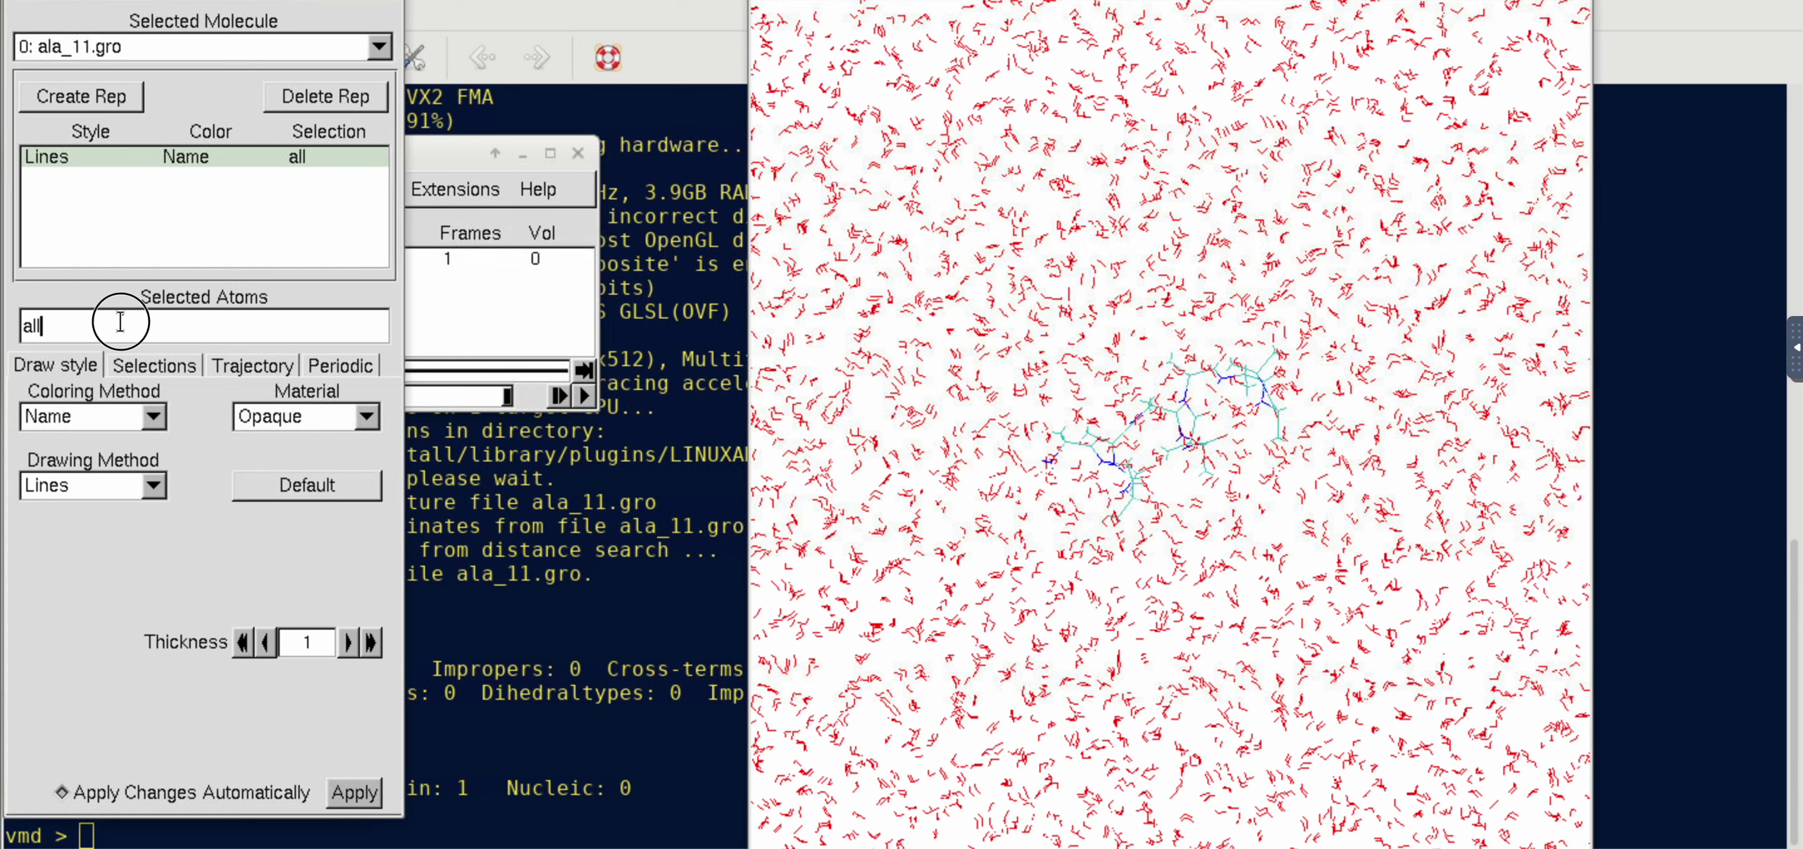
{"action": "key", "text": "BackSpace"}
{"action": "key", "text": "BackSpace"}
{"action": "key", "text": "BackSpace"}
{"action": "type", "text": "protein"}
{"action": "key", "text": "Return"}
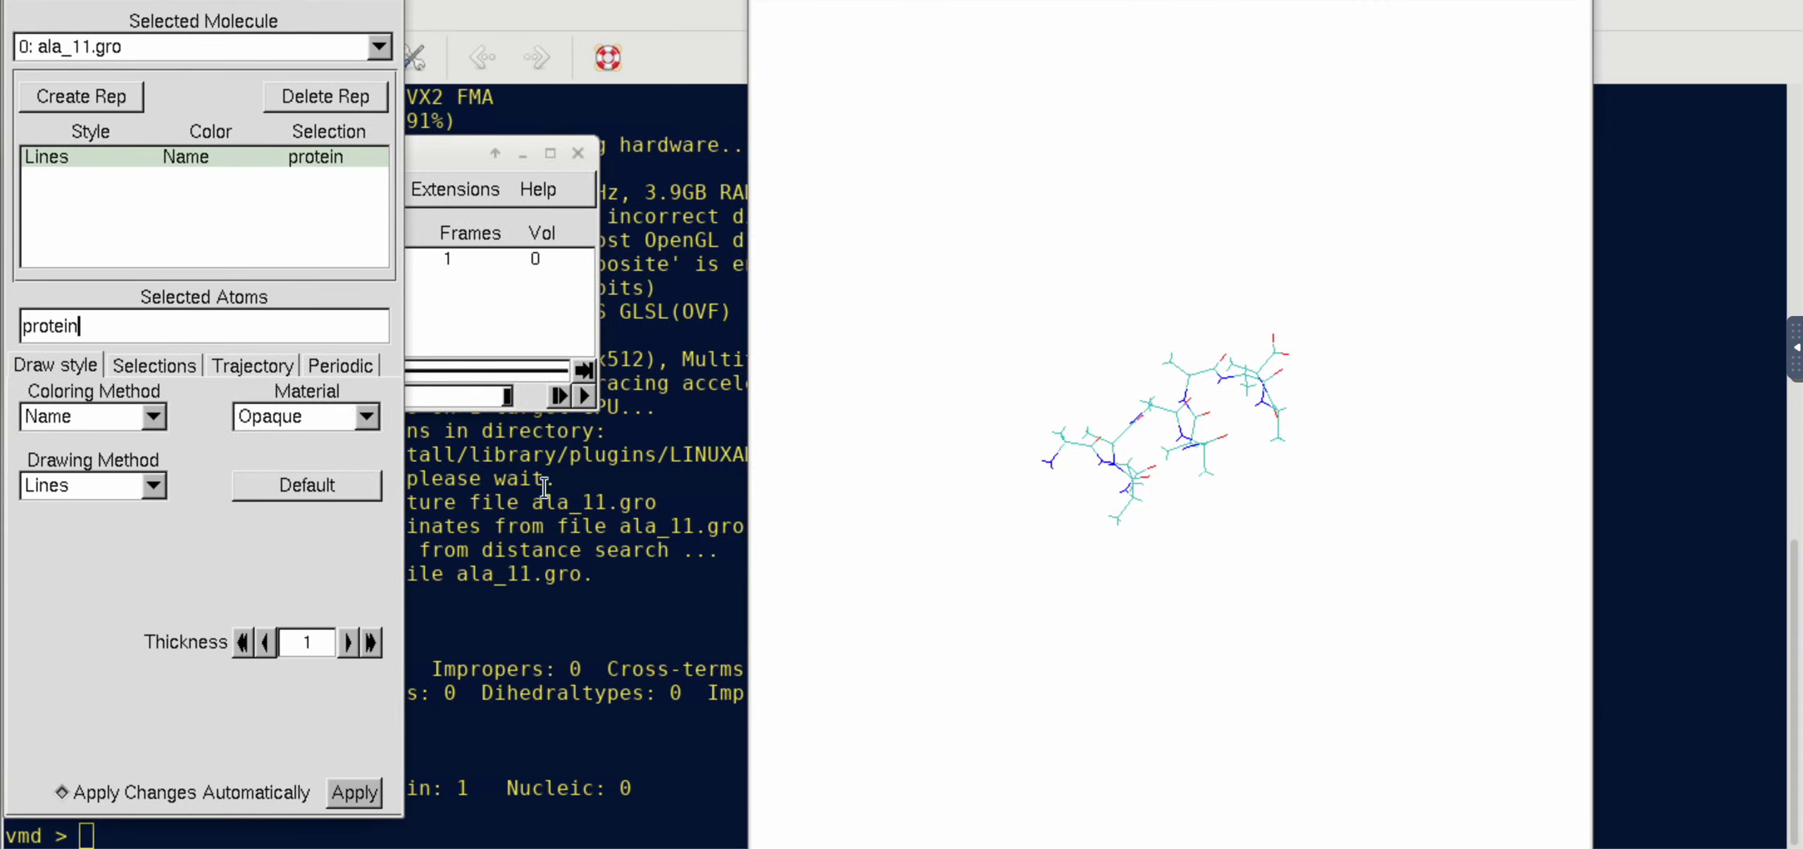
Draw the protein as a NewCartoon helix in gray ColorID 2 with AOShiny material
{"action": "left_click", "coordinate": [85, 486]}
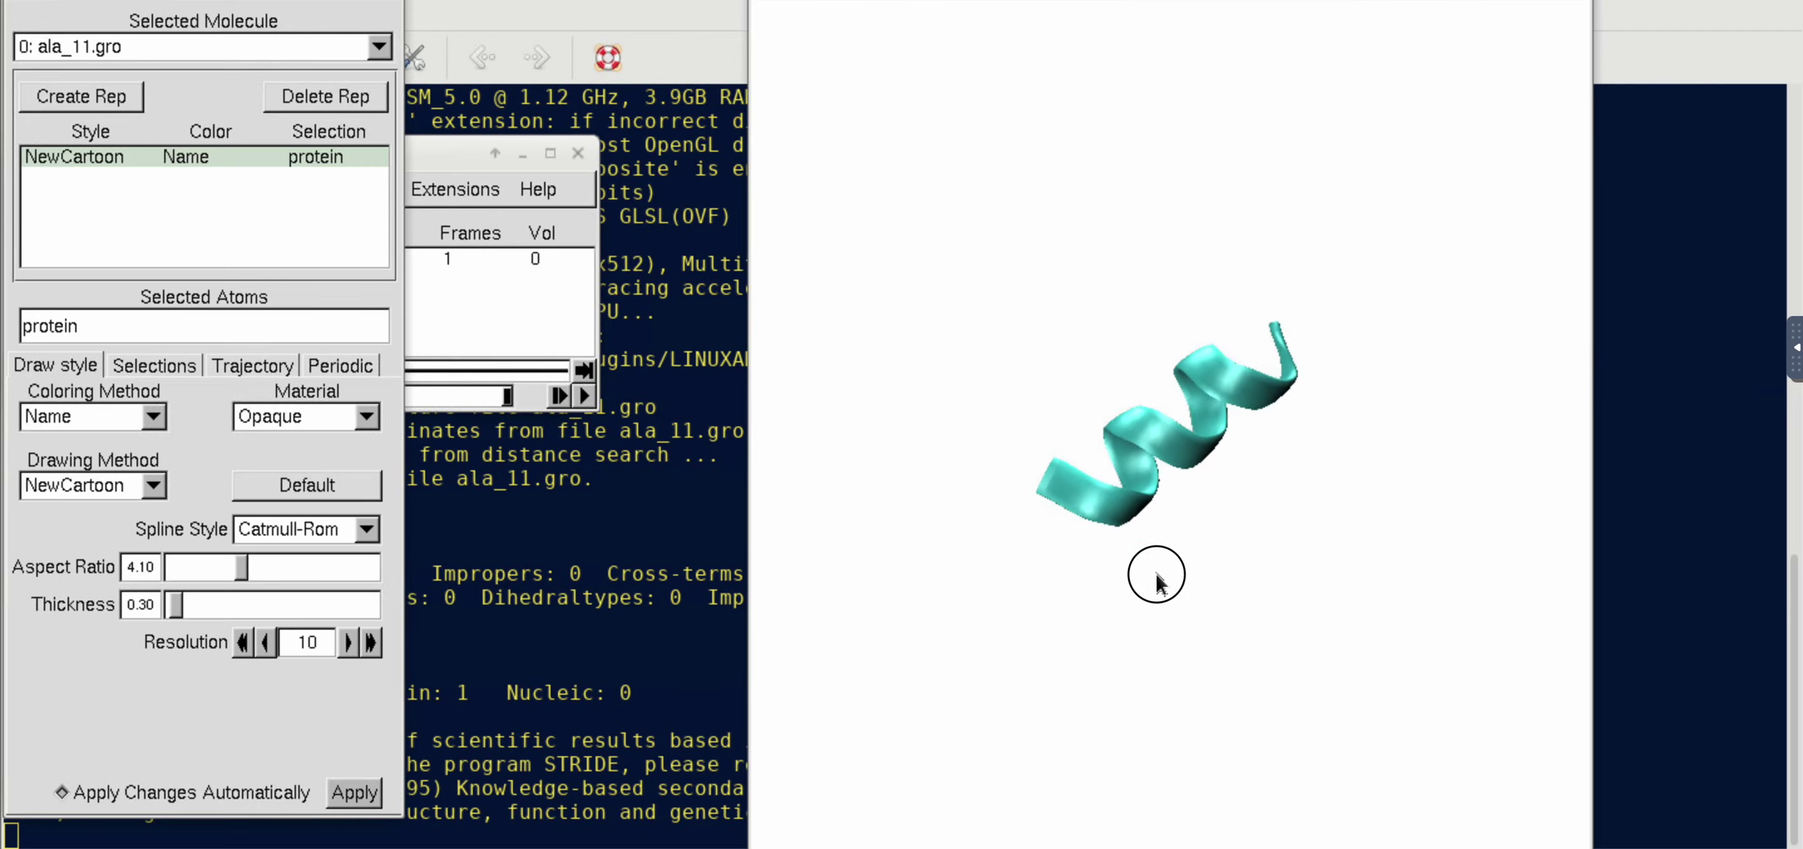
{"action": "left_click", "coordinate": [121, 427]}
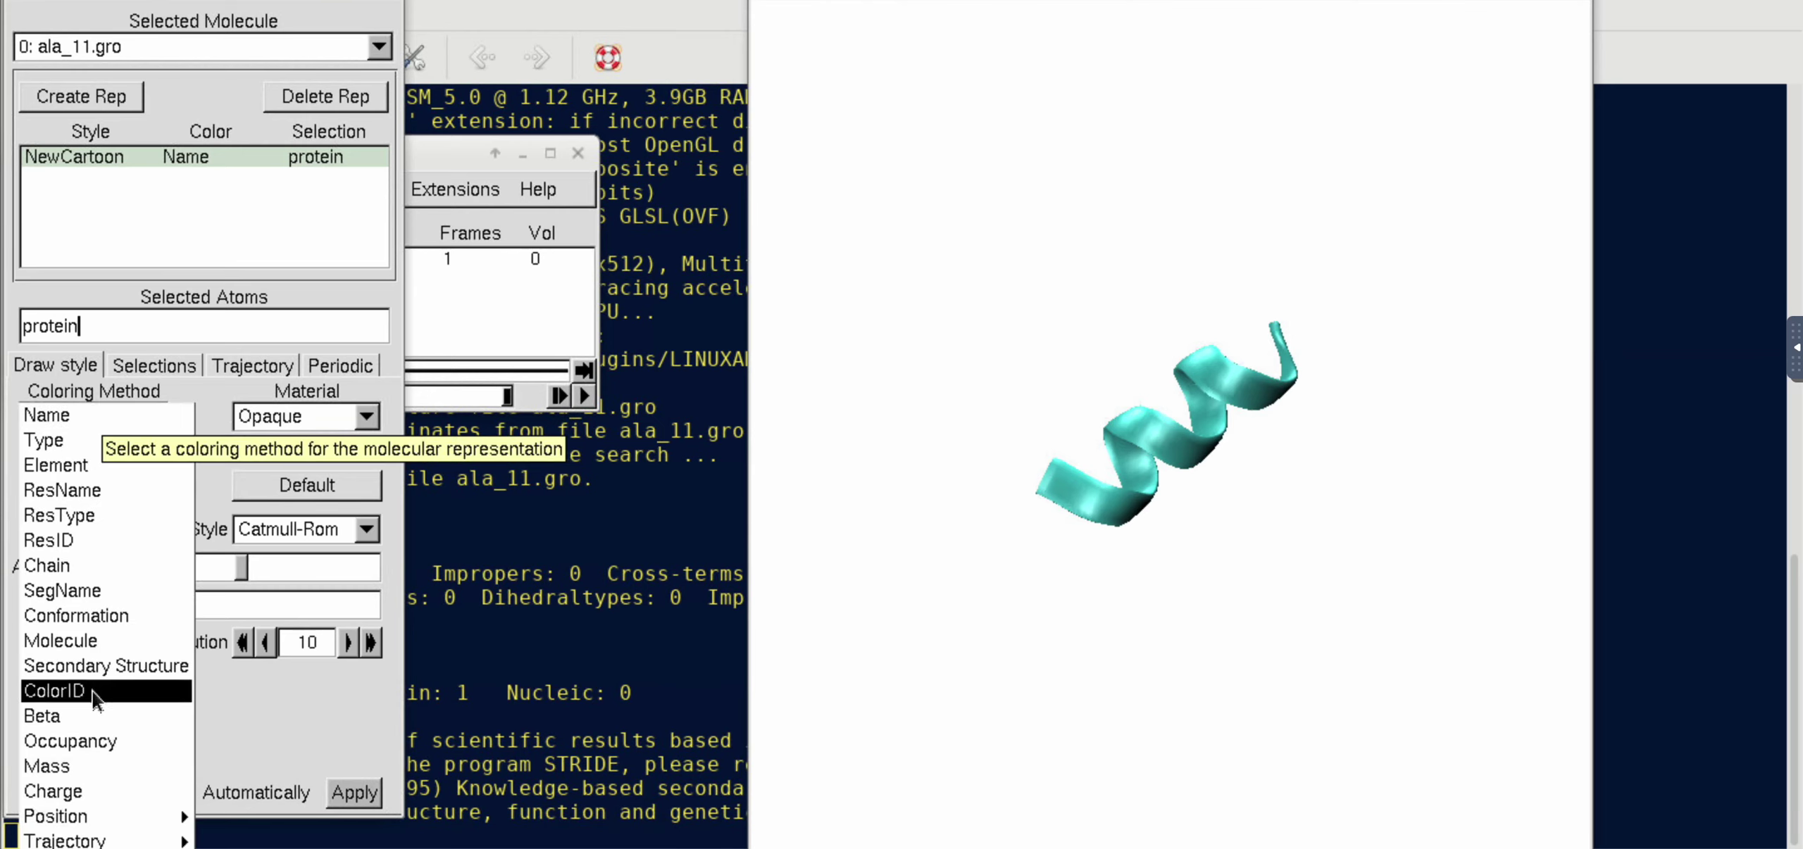
{"action": "left_click", "coordinate": [54, 691]}
{"action": "left_click", "coordinate": [213, 421]}
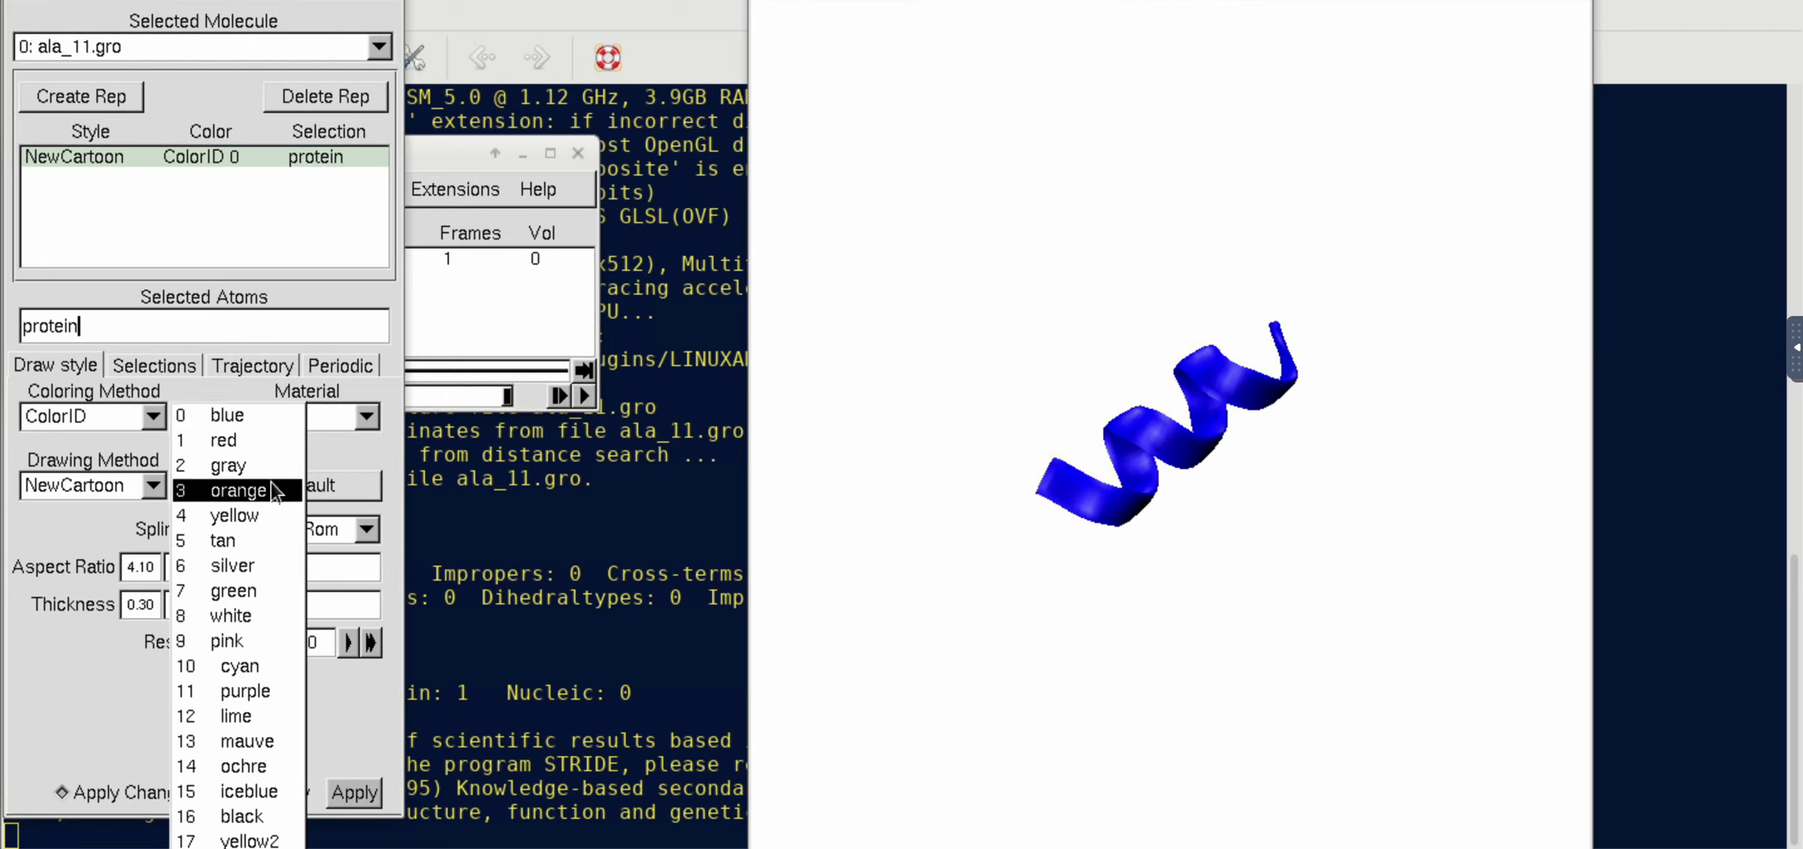
{"action": "left_click", "coordinate": [262, 463]}
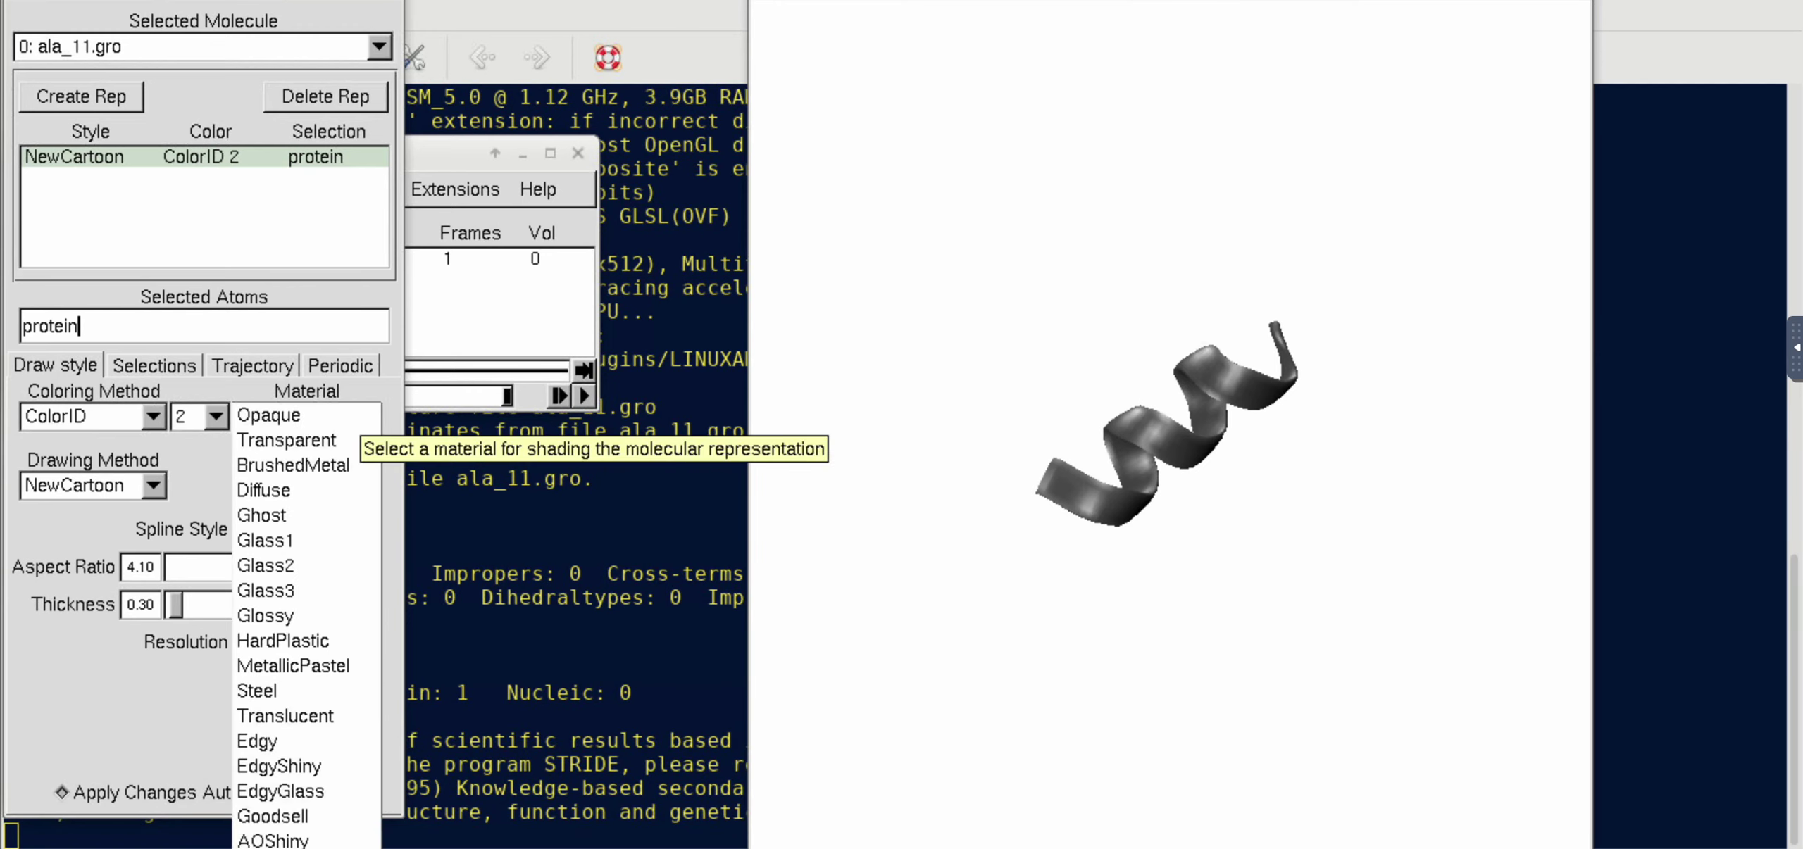
{"action": "left_click", "coordinate": [331, 842]}
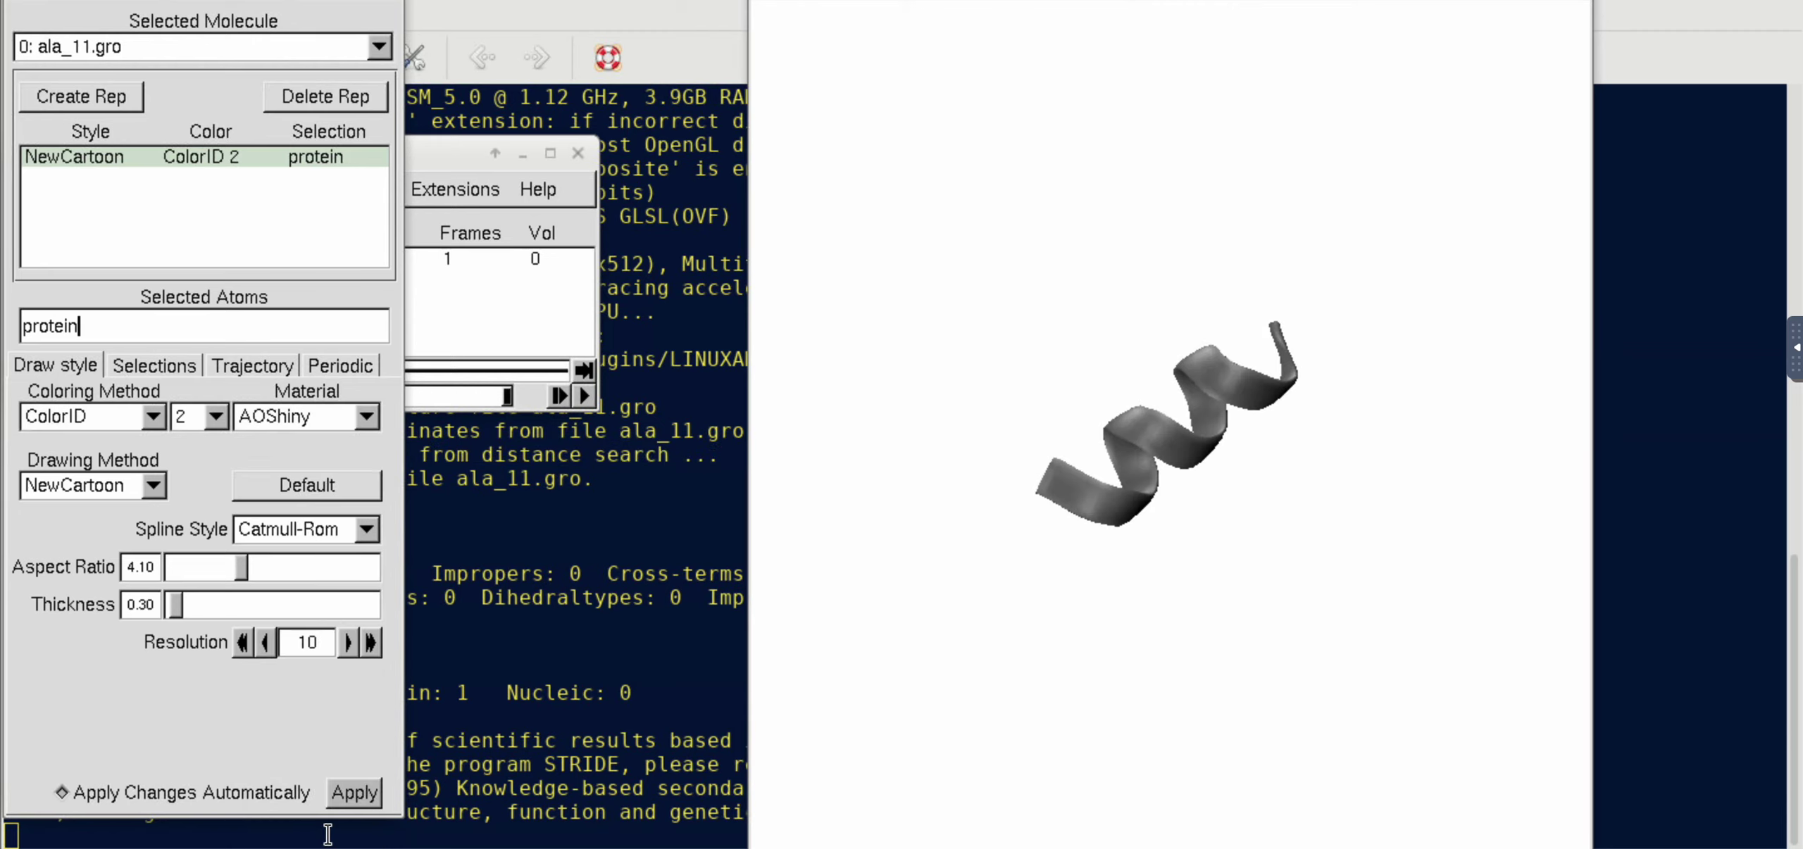
{"action": "left_click_drag", "start_coordinate": [1343, 453], "coordinate": [1206, 353]}
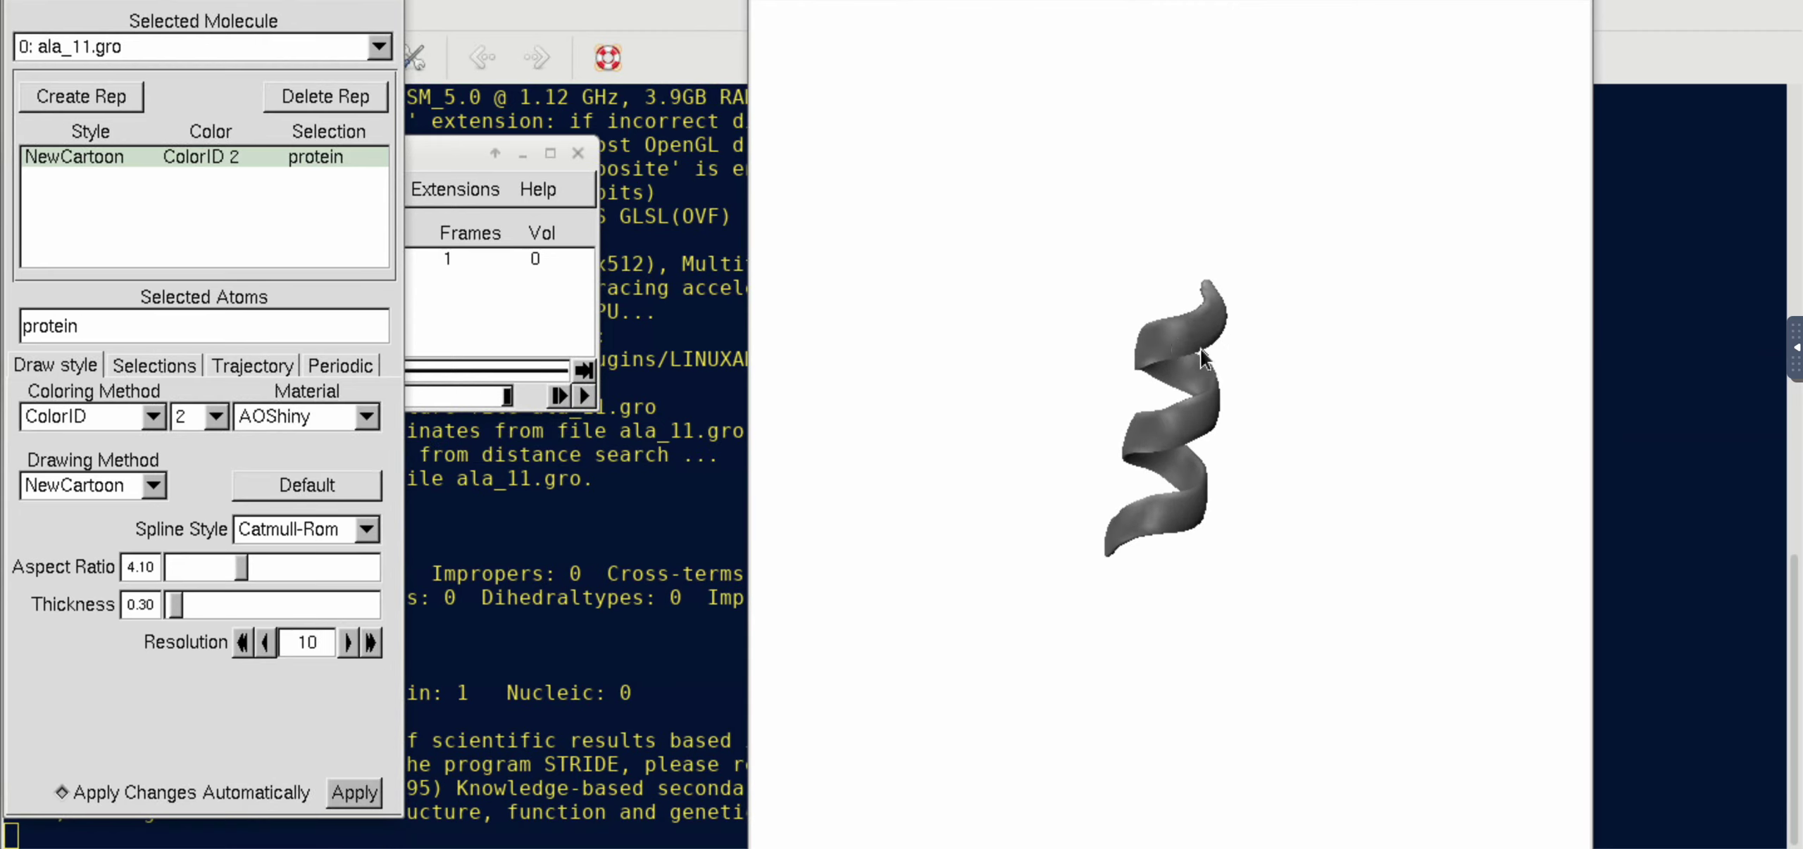
{"action": "scroll", "coordinate": [1202, 352], "scroll_direction": "up", "scroll_amount": 5}
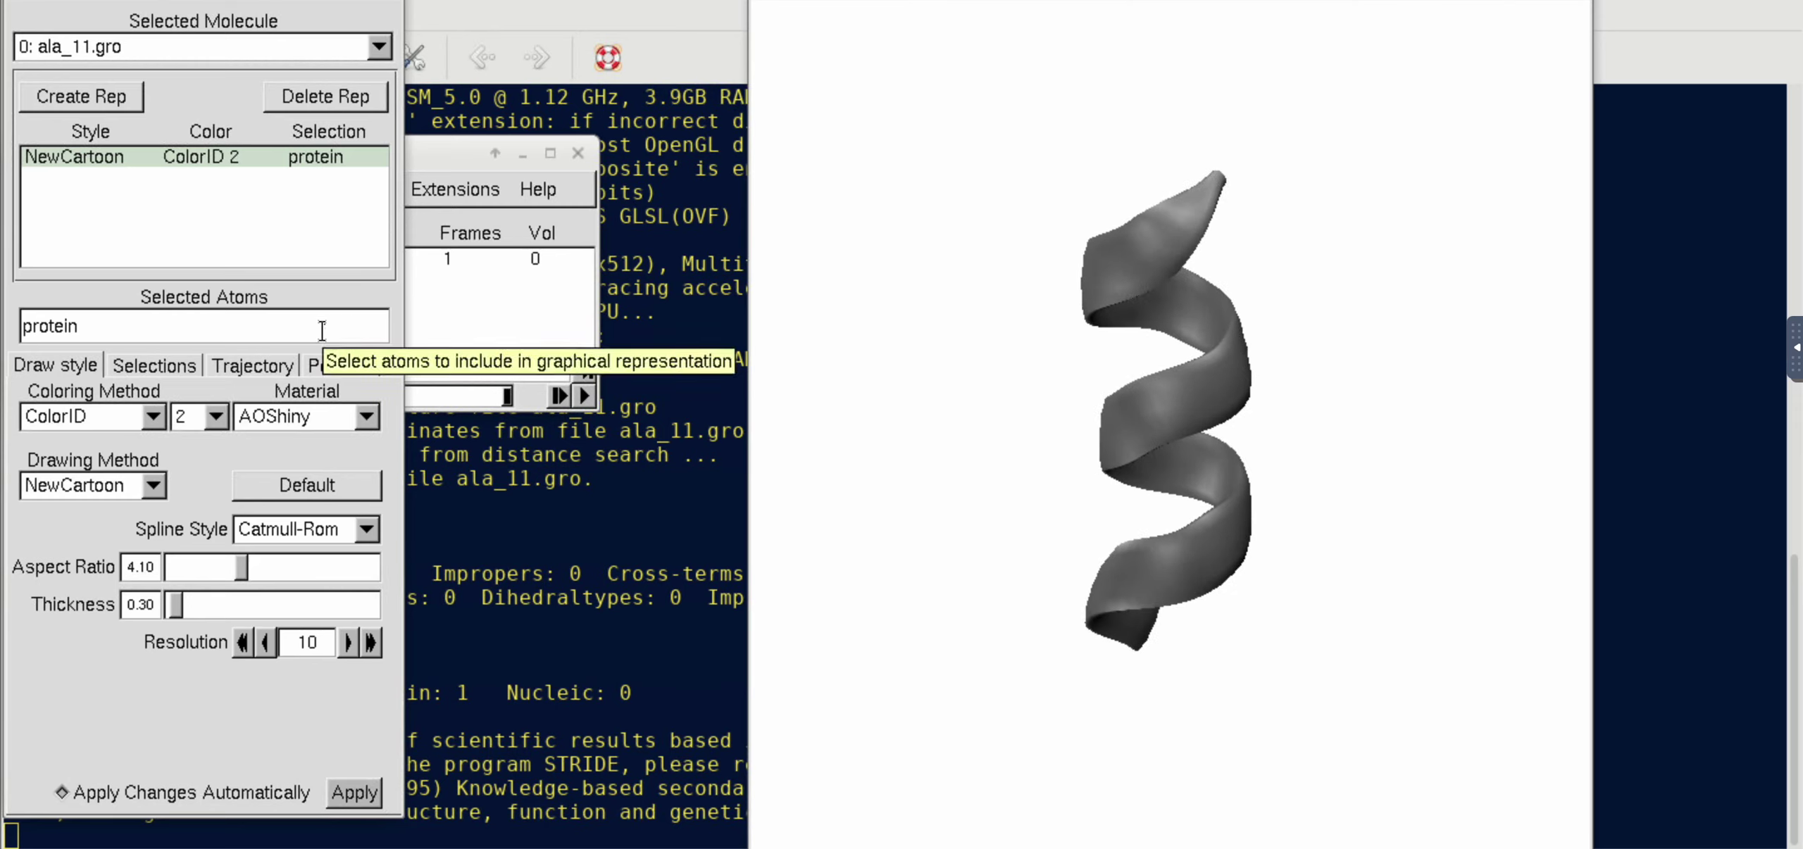
Add a second representation selecting water within 3 of protein
{"action": "left_click", "coordinate": [95, 98]}
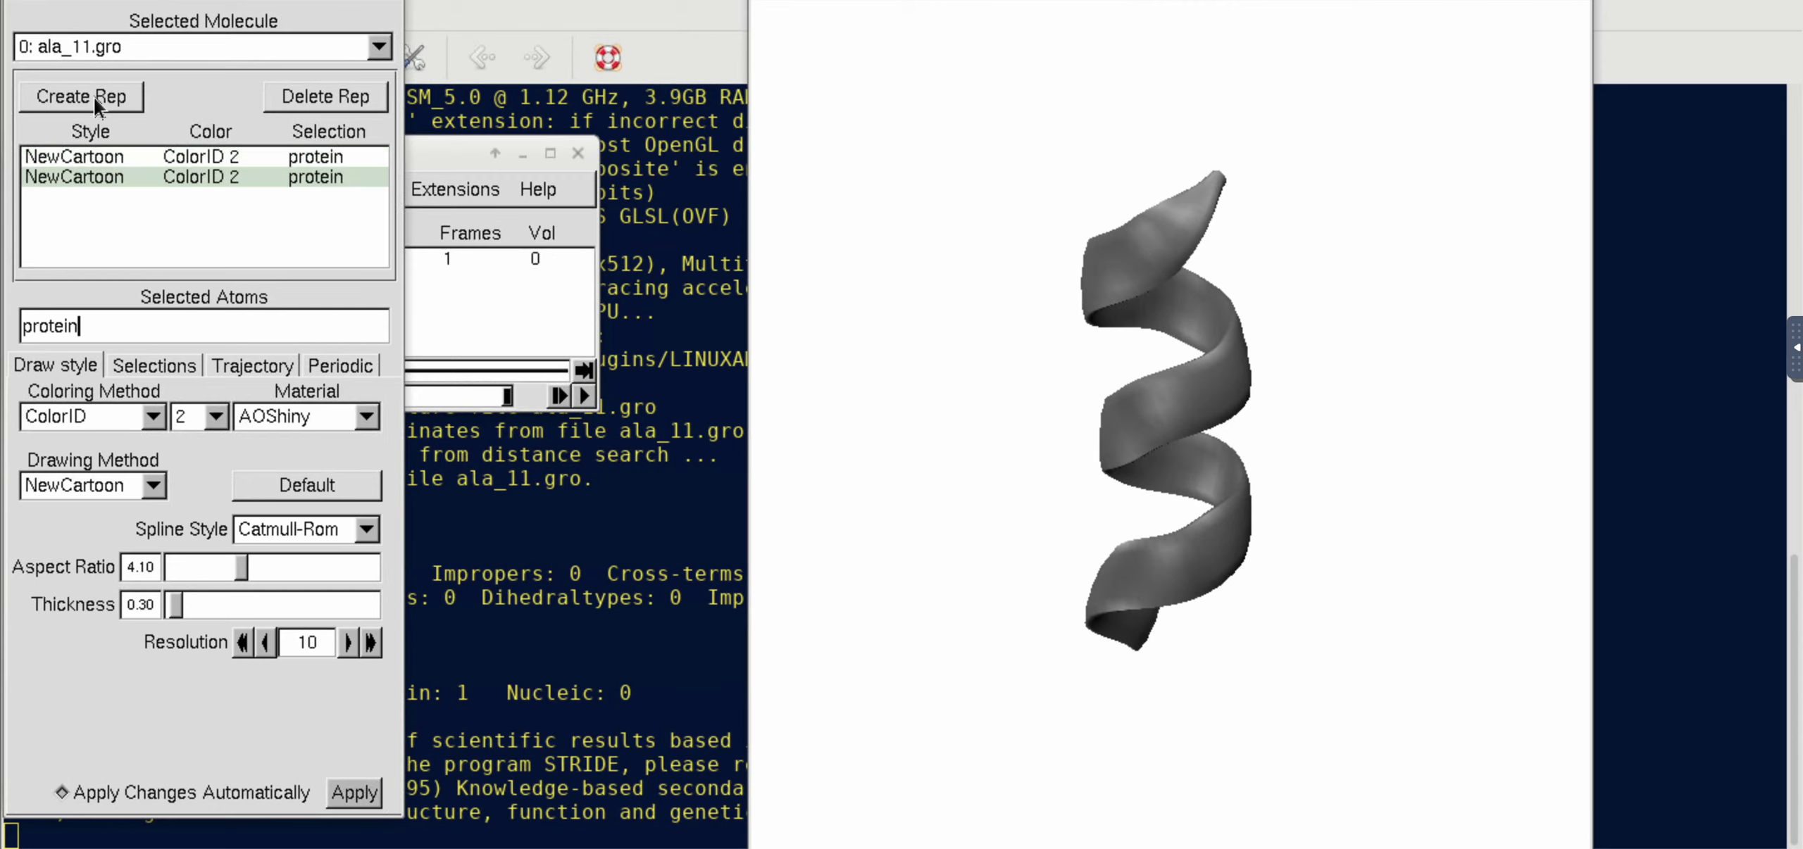
{"action": "key", "text": "BackSpace"}
{"action": "key", "text": "BackSpace"}
{"action": "key", "text": "BackSpace"}
{"action": "key", "text": "BackSpace"}
{"action": "key", "text": "BackSpace"}
{"action": "key", "text": "BackSpace"}
{"action": "key", "text": "BackSpace"}
{"action": "type", "text": "water within 3 of prote"}
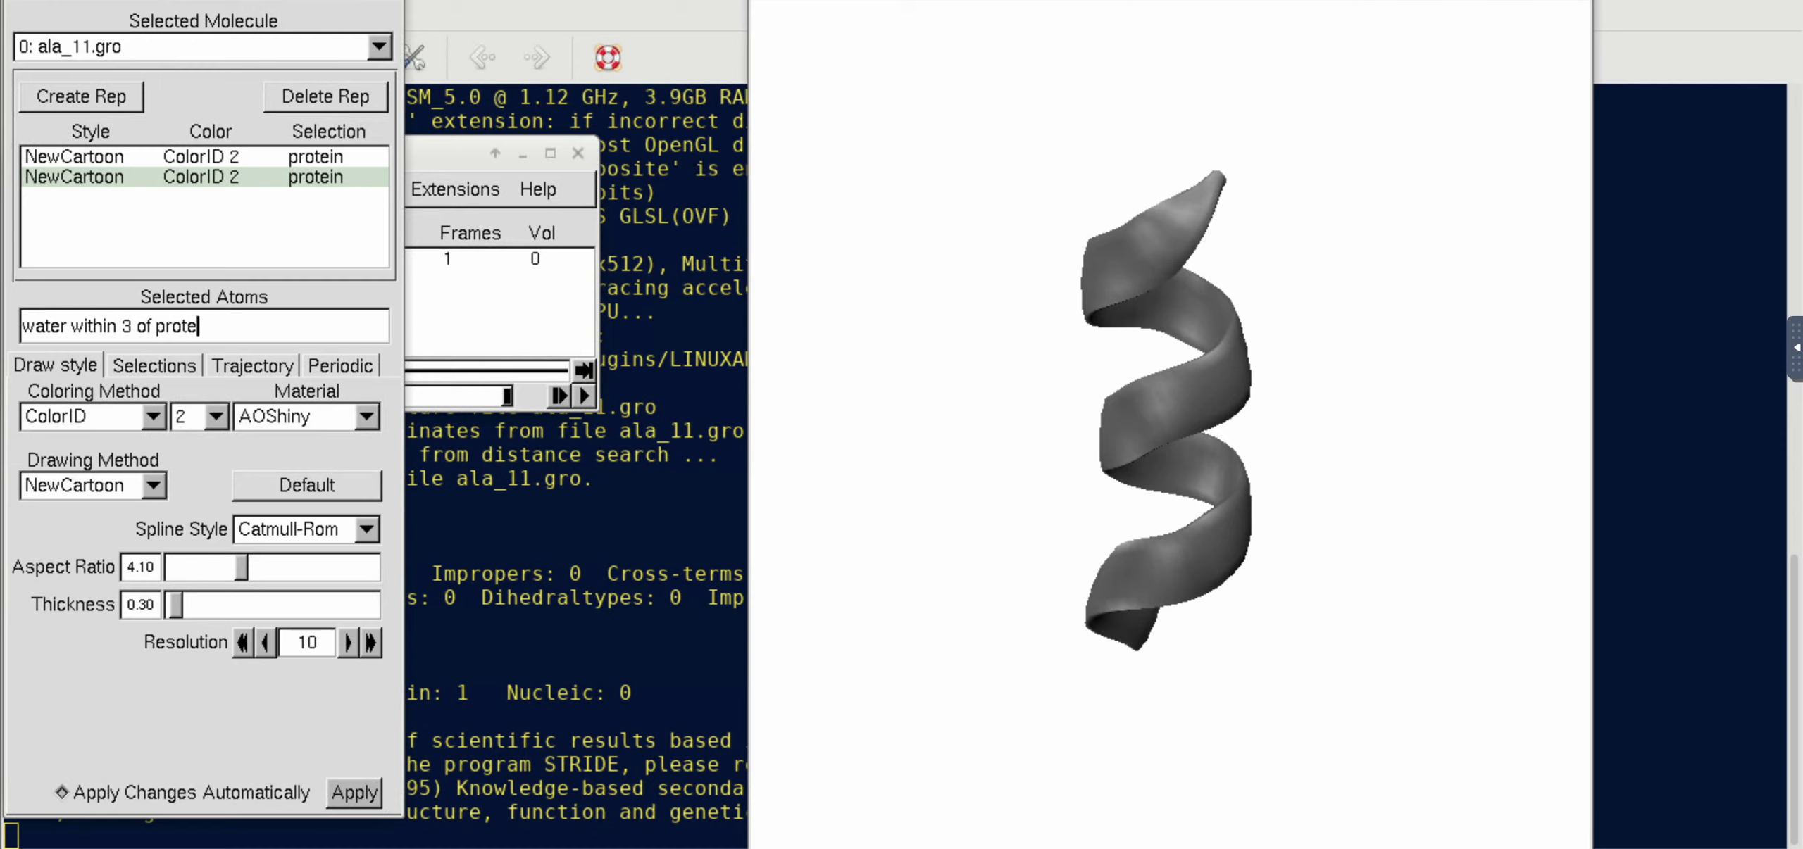
{"action": "type", "text": "in"}
{"action": "key", "text": "Return"}
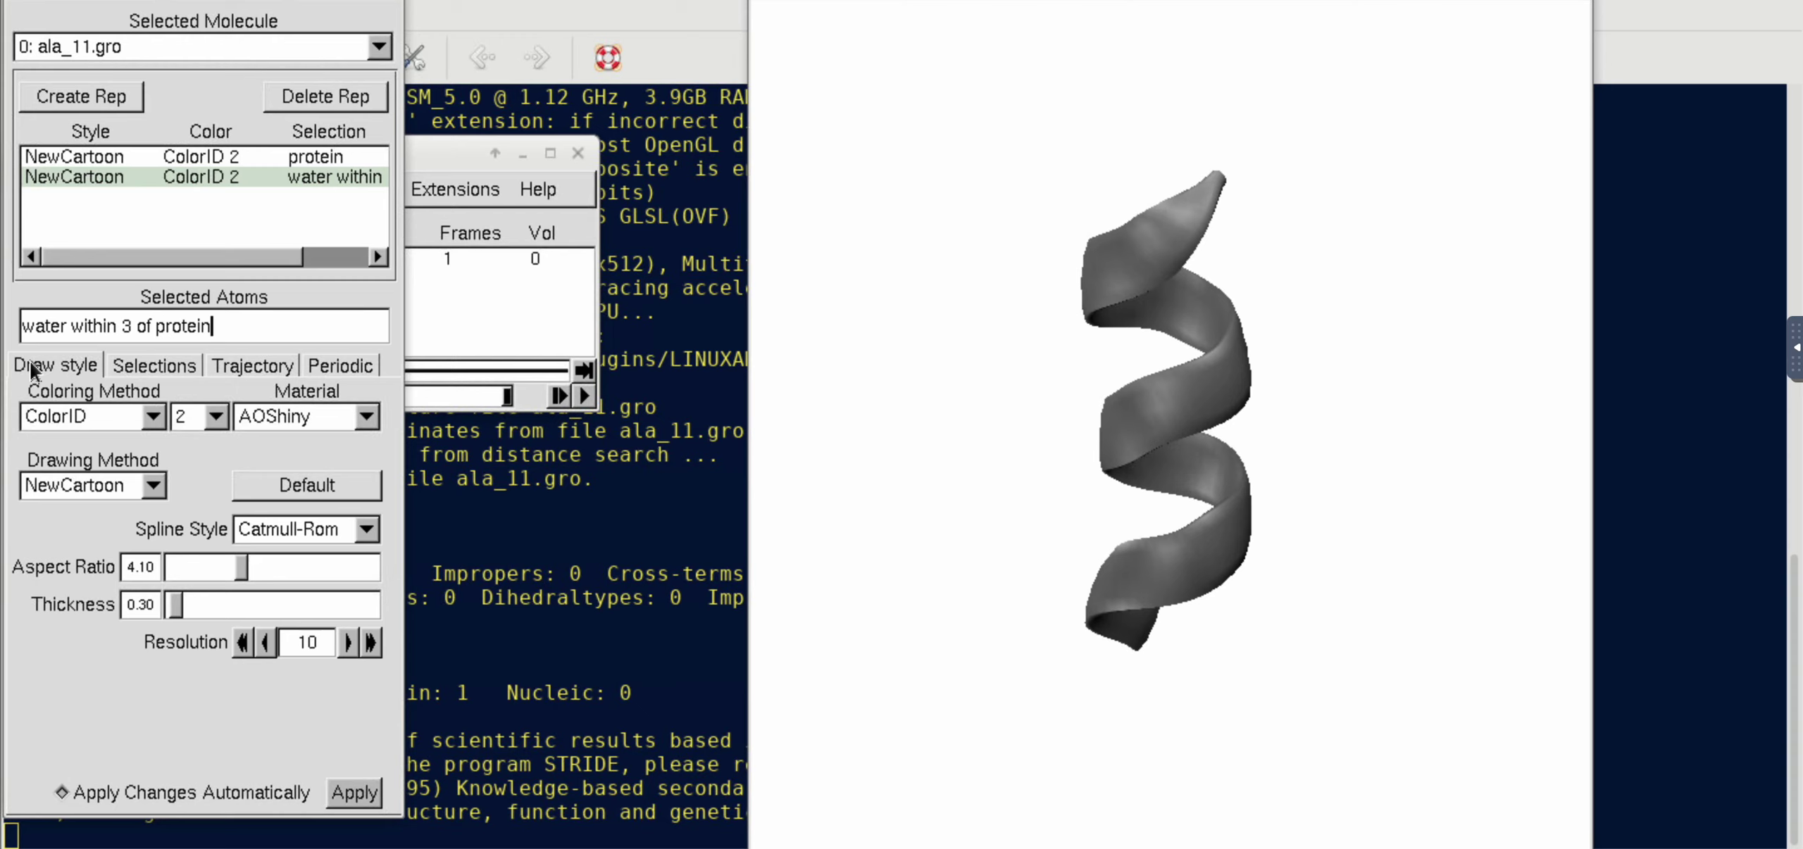
Draw those nearby waters as CPK spheres colored by Name
{"action": "left_click", "coordinate": [113, 433]}
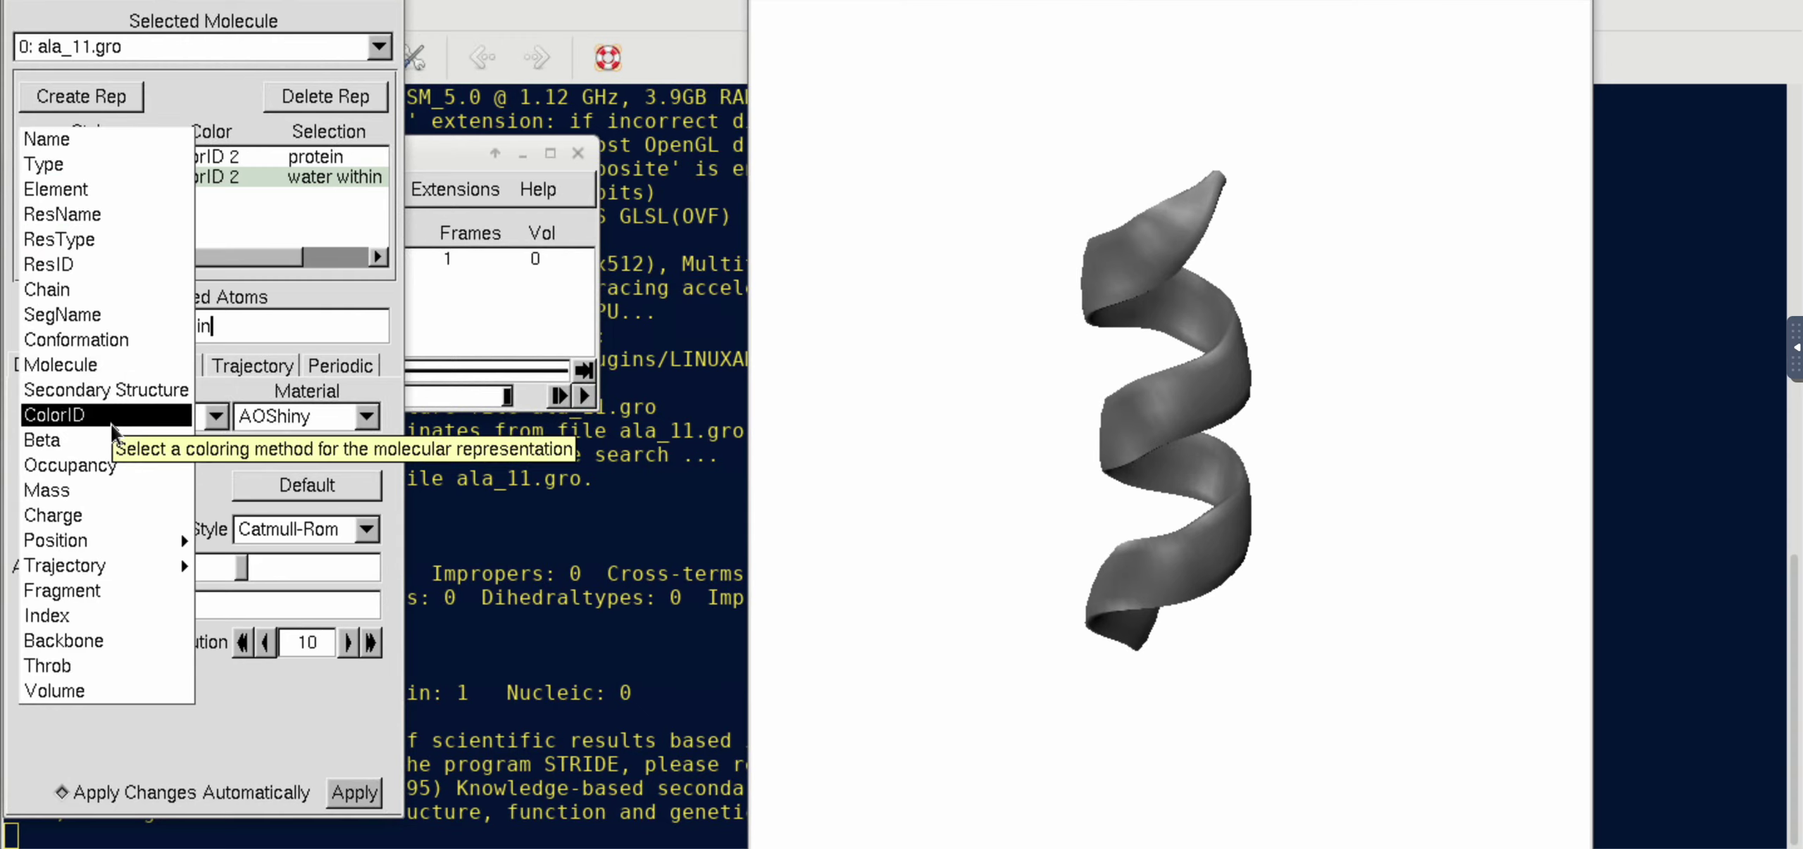
{"action": "left_click", "coordinate": [88, 150]}
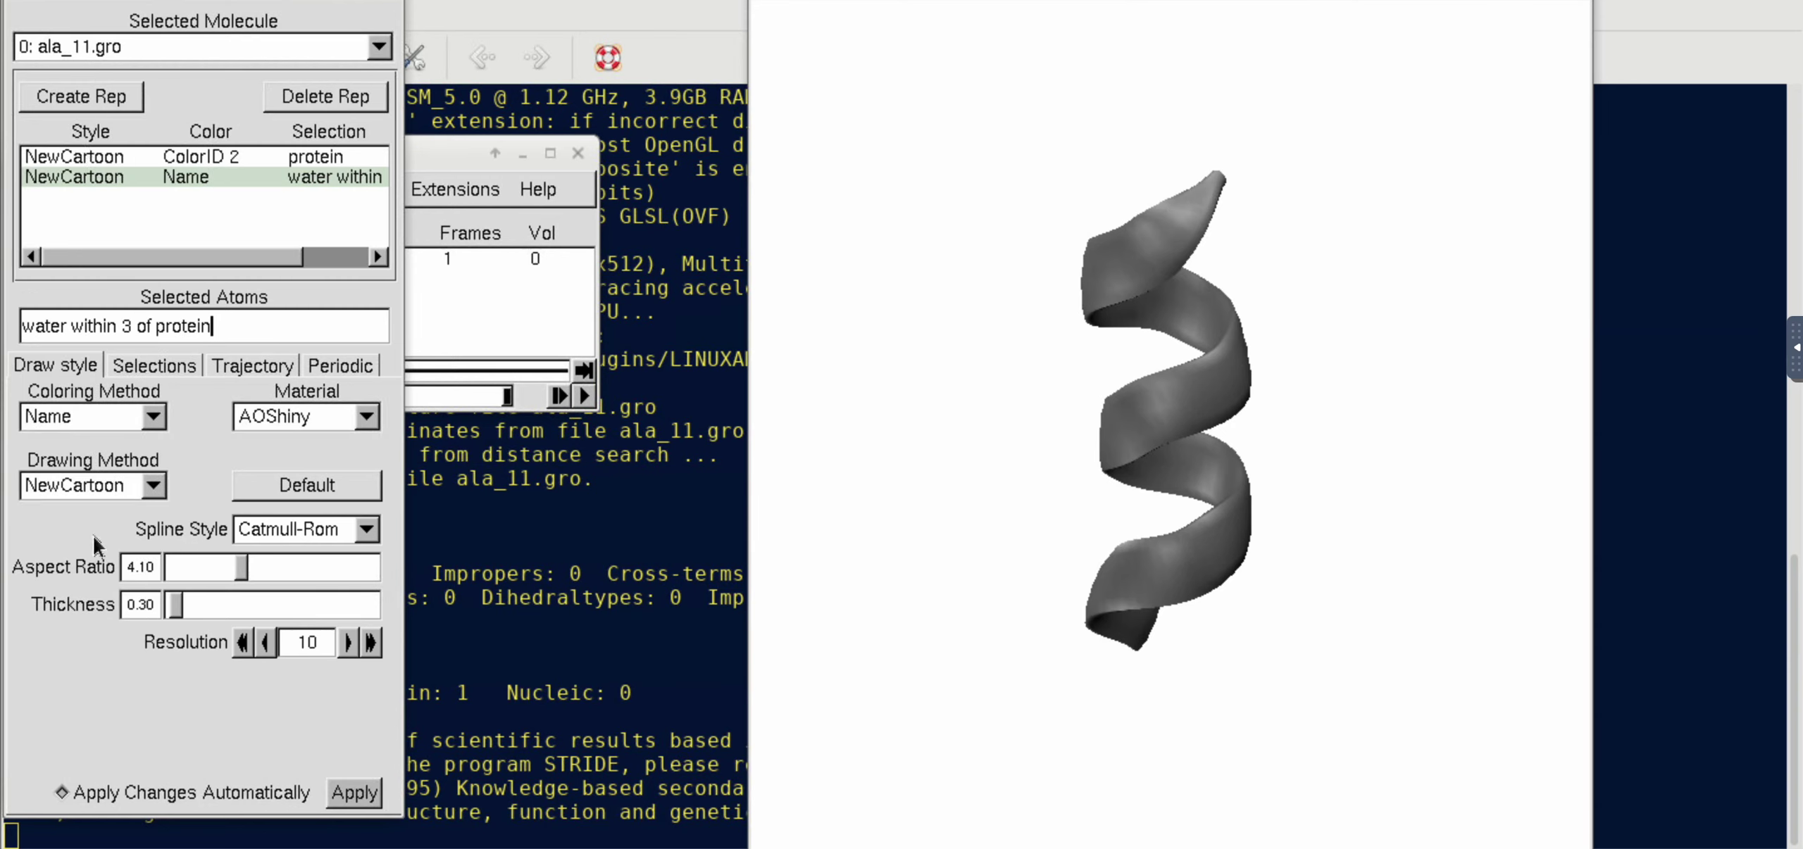
{"action": "left_click", "coordinate": [99, 487]}
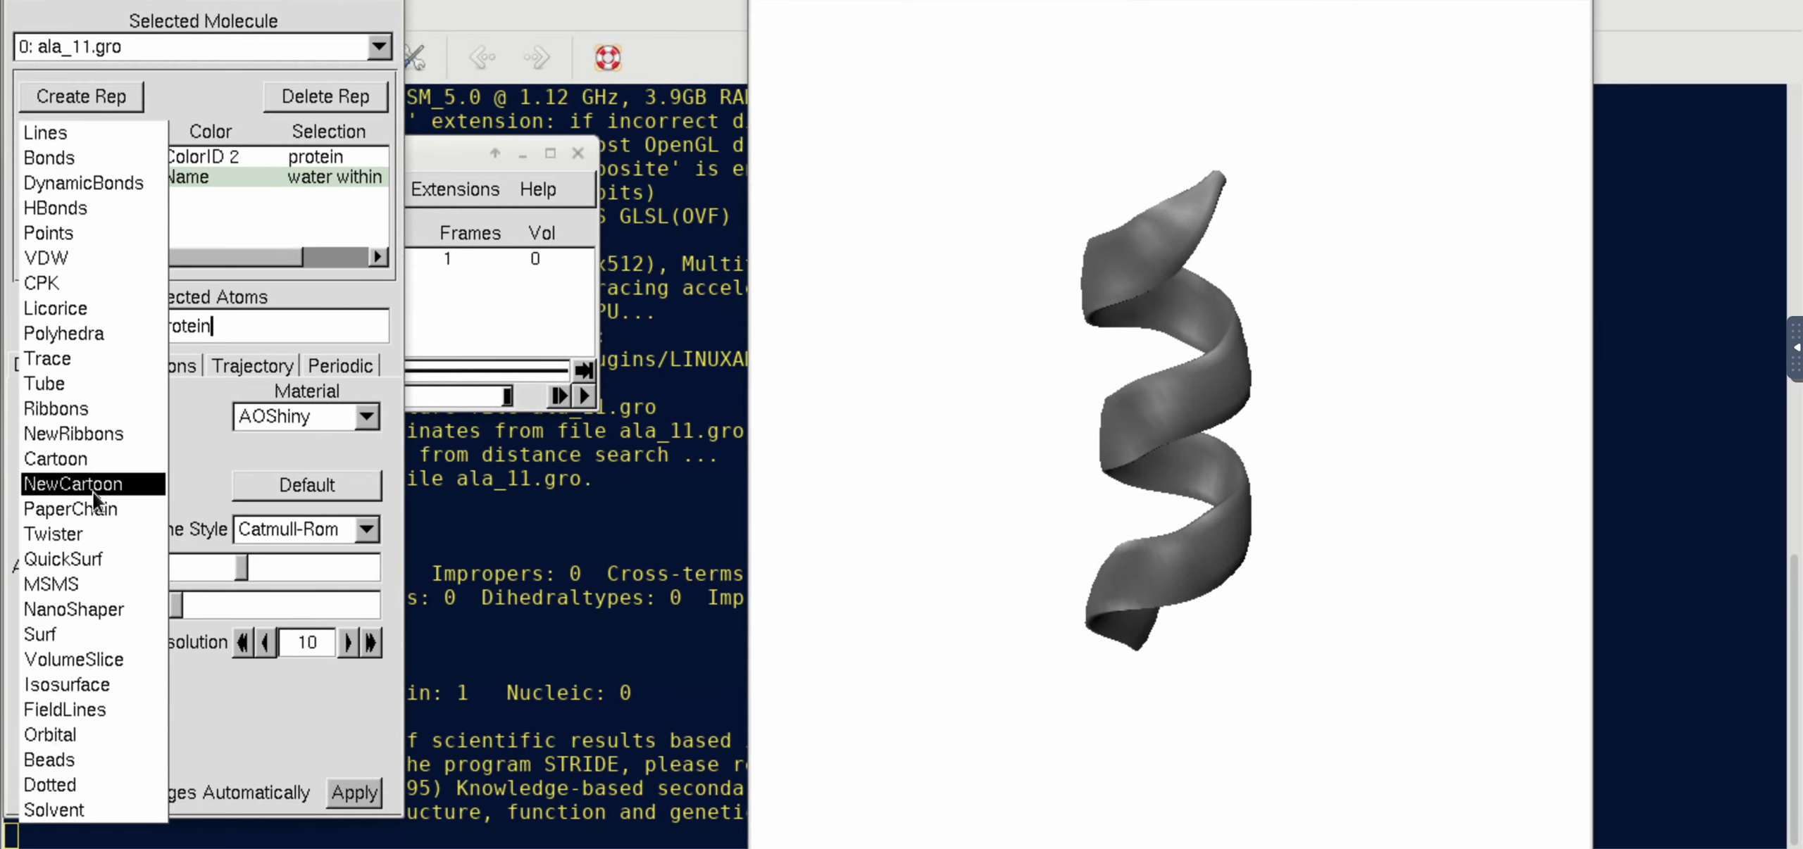
{"action": "left_click", "coordinate": [79, 285]}
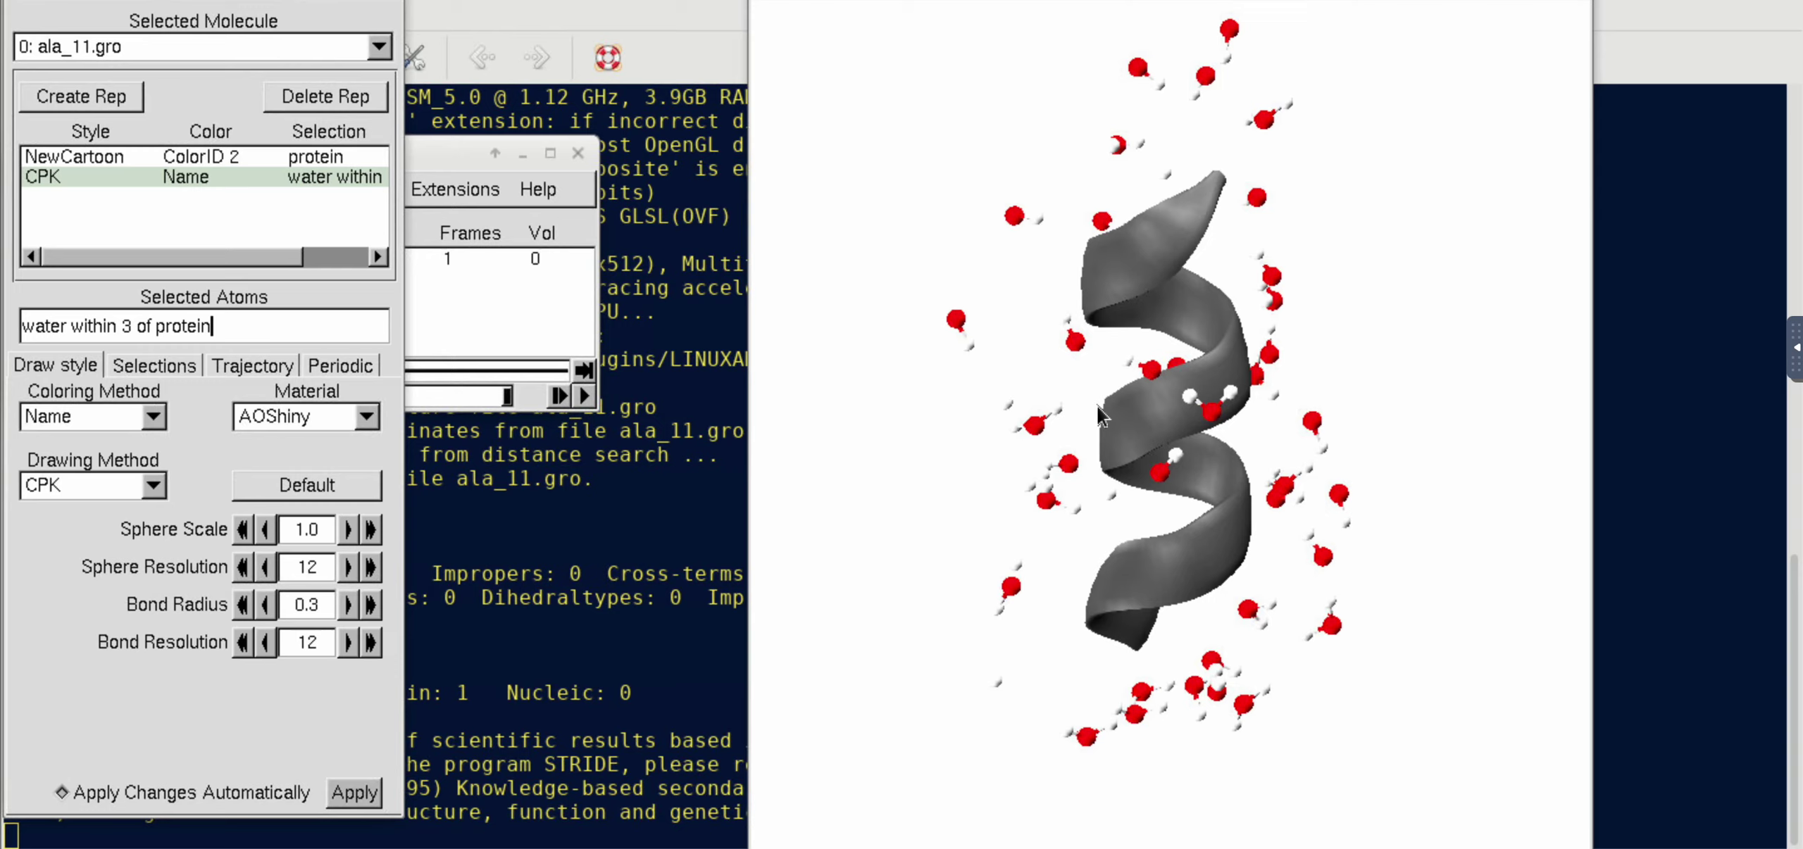
{"action": "left_click_drag", "start_coordinate": [1311, 421], "coordinate": [1227, 411]}
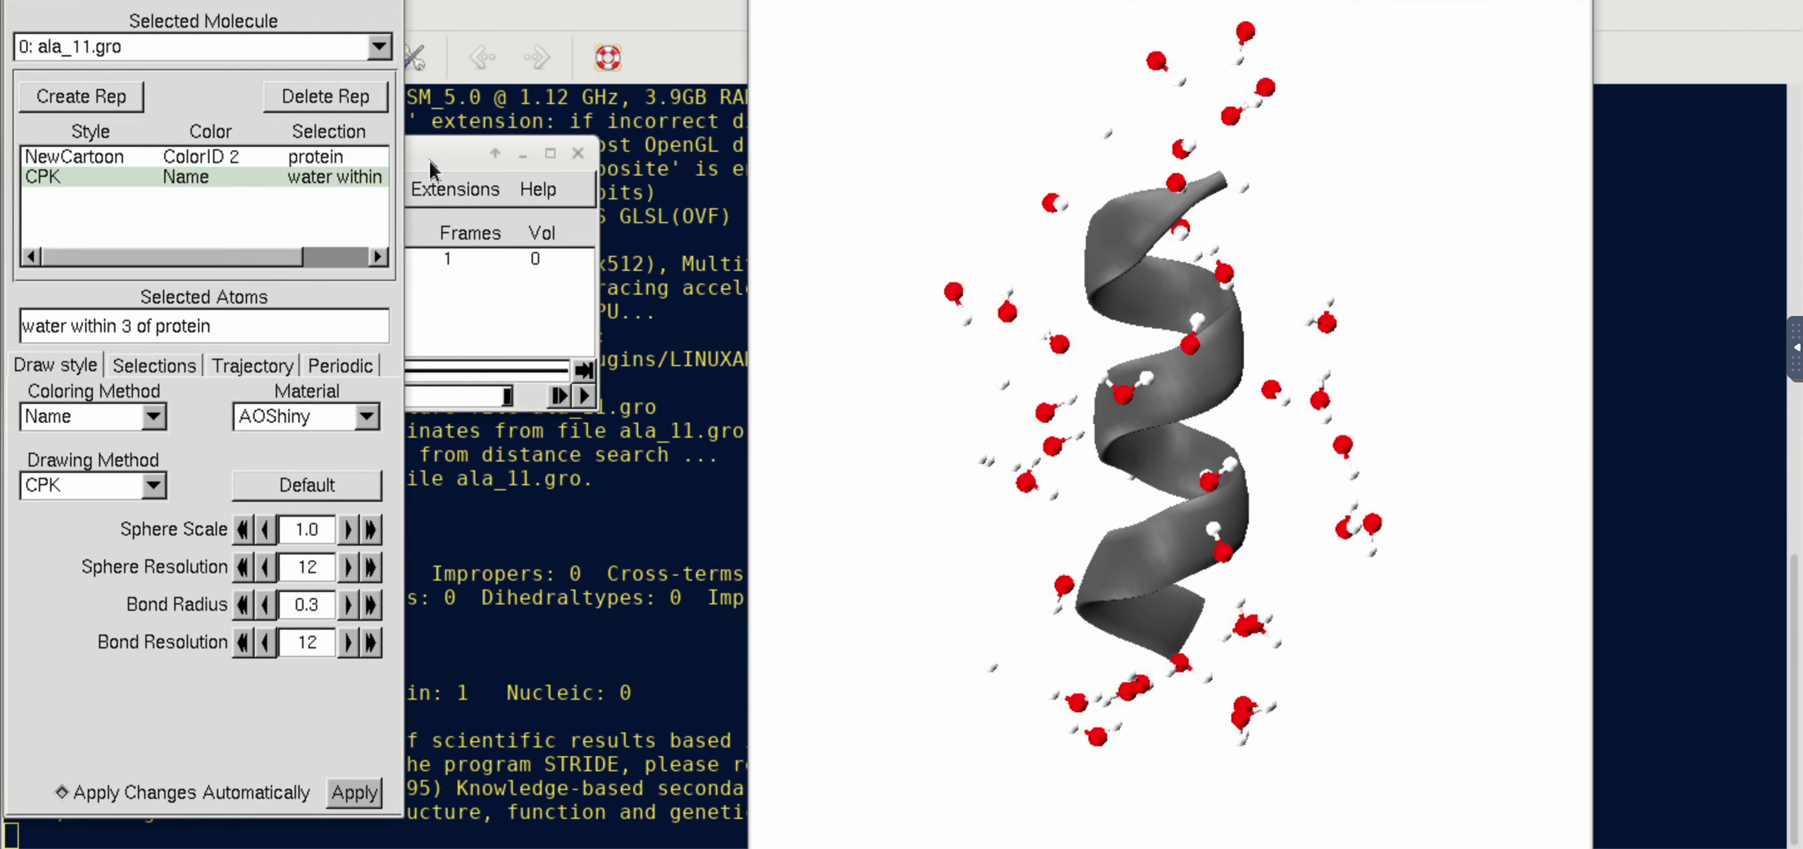
Set rendering to Tachyon, output name frame_0, with -res 1024 1024 in the render command
{"action": "left_click", "coordinate": [448, 150]}
{"action": "left_click", "coordinate": [33, 194]}
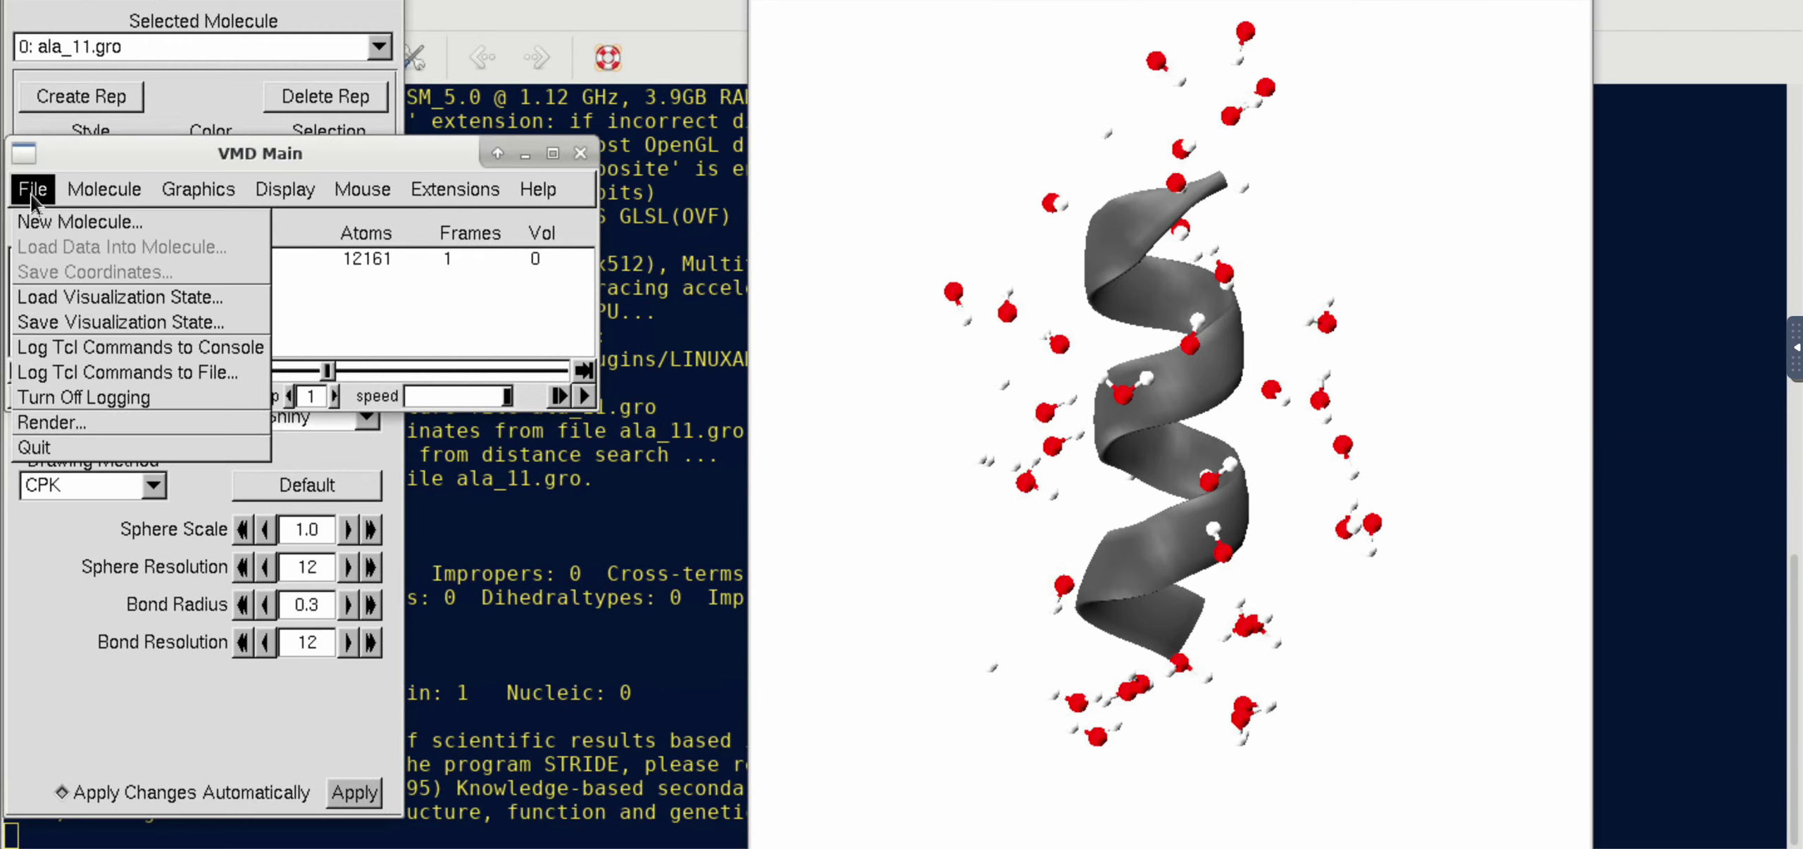
{"action": "left_click", "coordinate": [64, 426]}
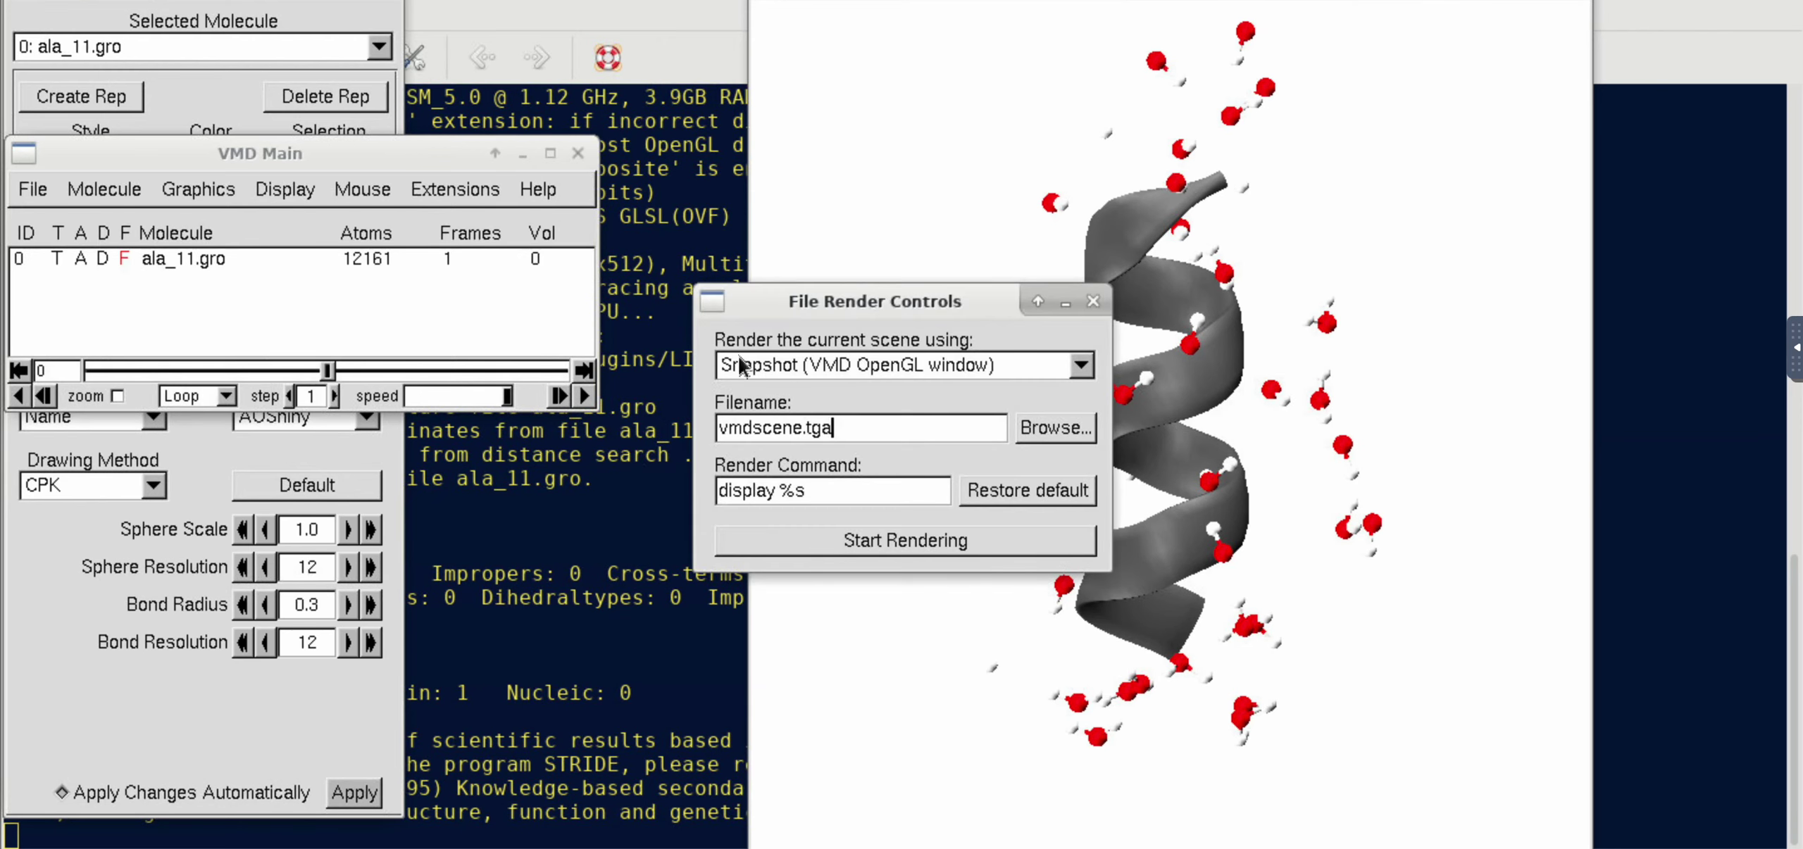
{"action": "left_click", "coordinate": [772, 370]}
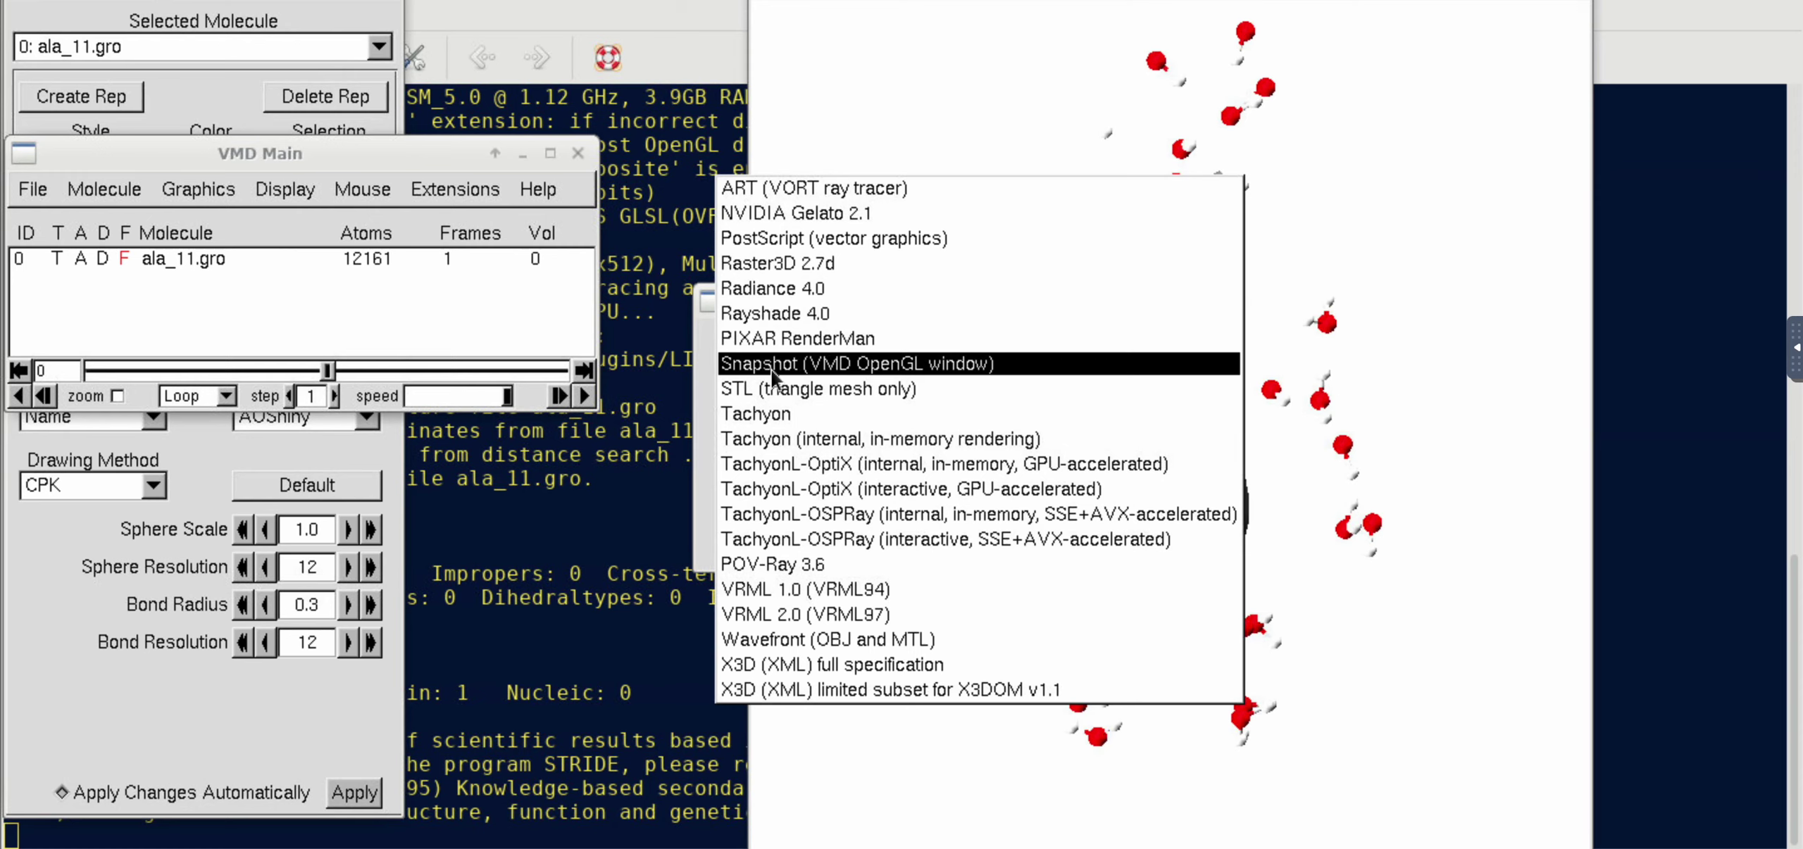
{"action": "left_click", "coordinate": [777, 414]}
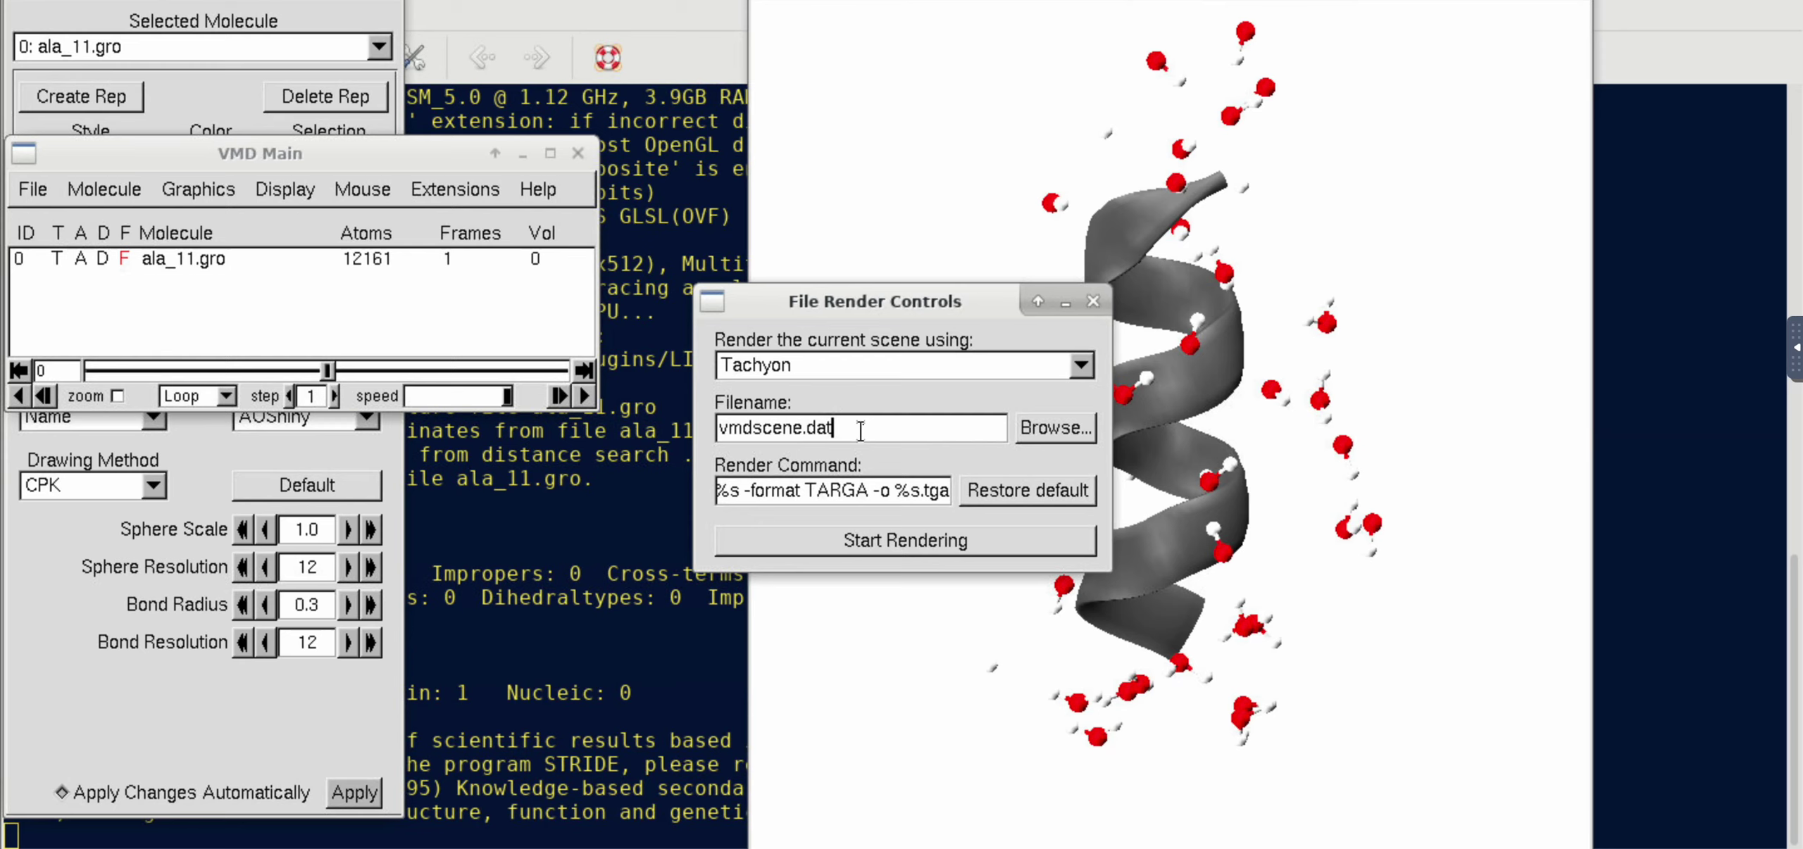
{"action": "key", "text": "BackSpace"}
{"action": "key", "text": "BackSpace"}
{"action": "key", "text": "BackSpace"}
{"action": "key", "text": "BackSpace"}
{"action": "key", "text": "BackSpace"}
{"action": "key", "text": "BackSpace"}
{"action": "key", "text": "BackSpace"}
{"action": "key", "text": "BackSpace"}
{"action": "key", "text": "BackSpace"}
{"action": "key", "text": "BackSpace"}
{"action": "key", "text": "BackSpace"}
{"action": "key", "text": "BackSpace"}
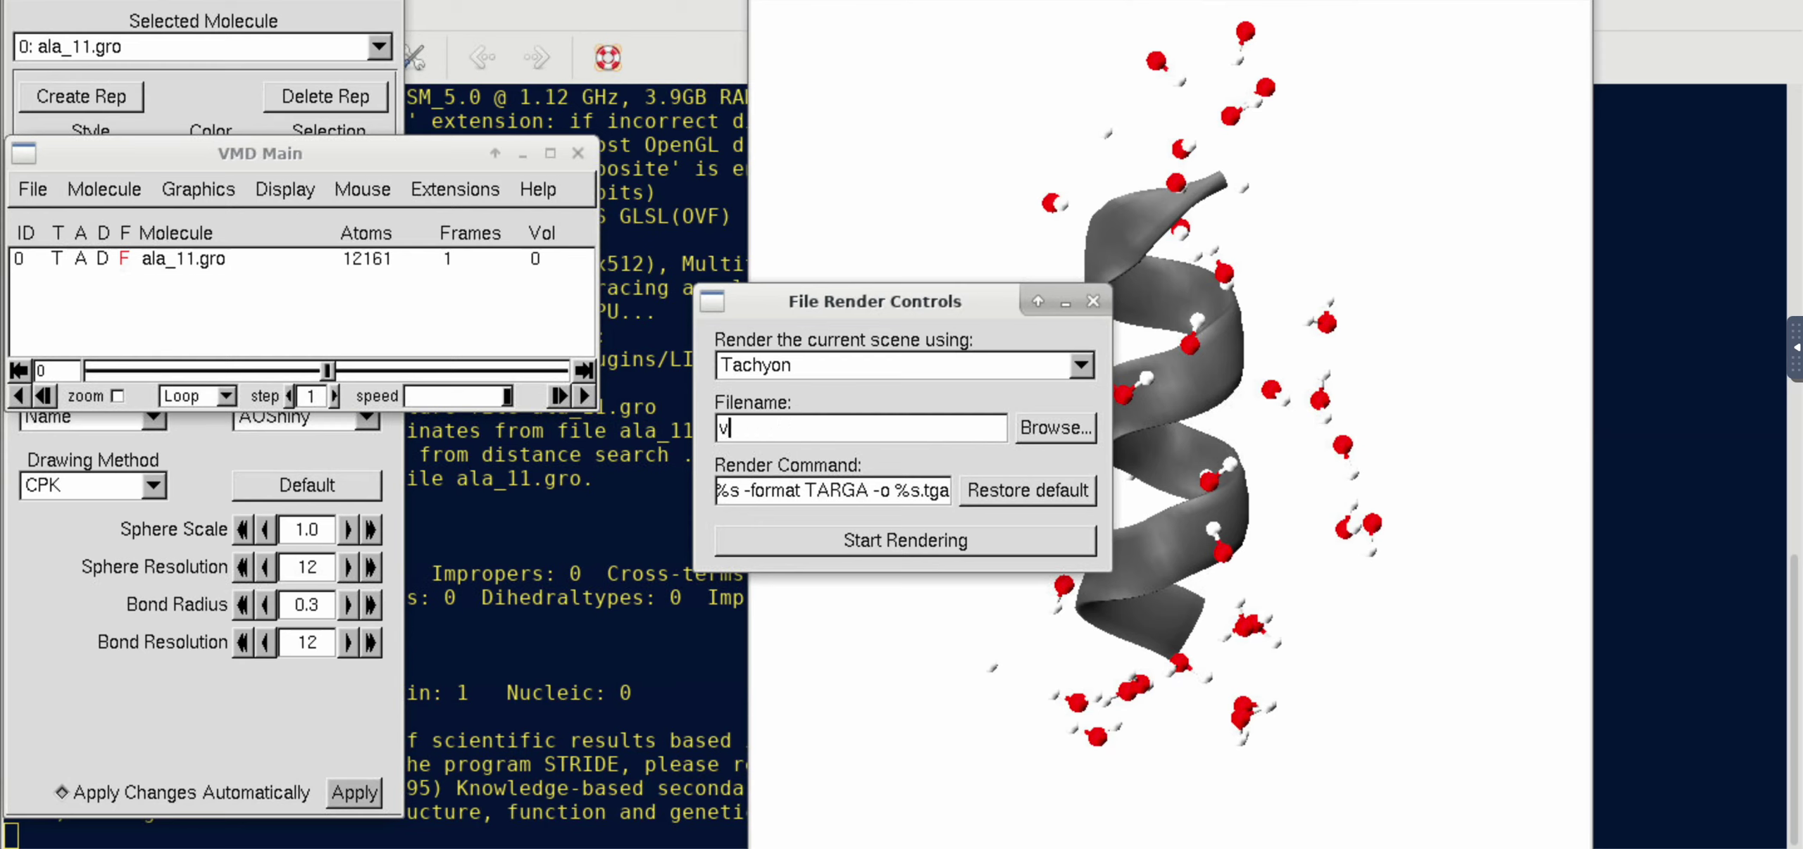
{"action": "type", "text": "frame_0"}
{"action": "left_click", "coordinate": [874, 495]}
{"action": "type", "text": "-res "}
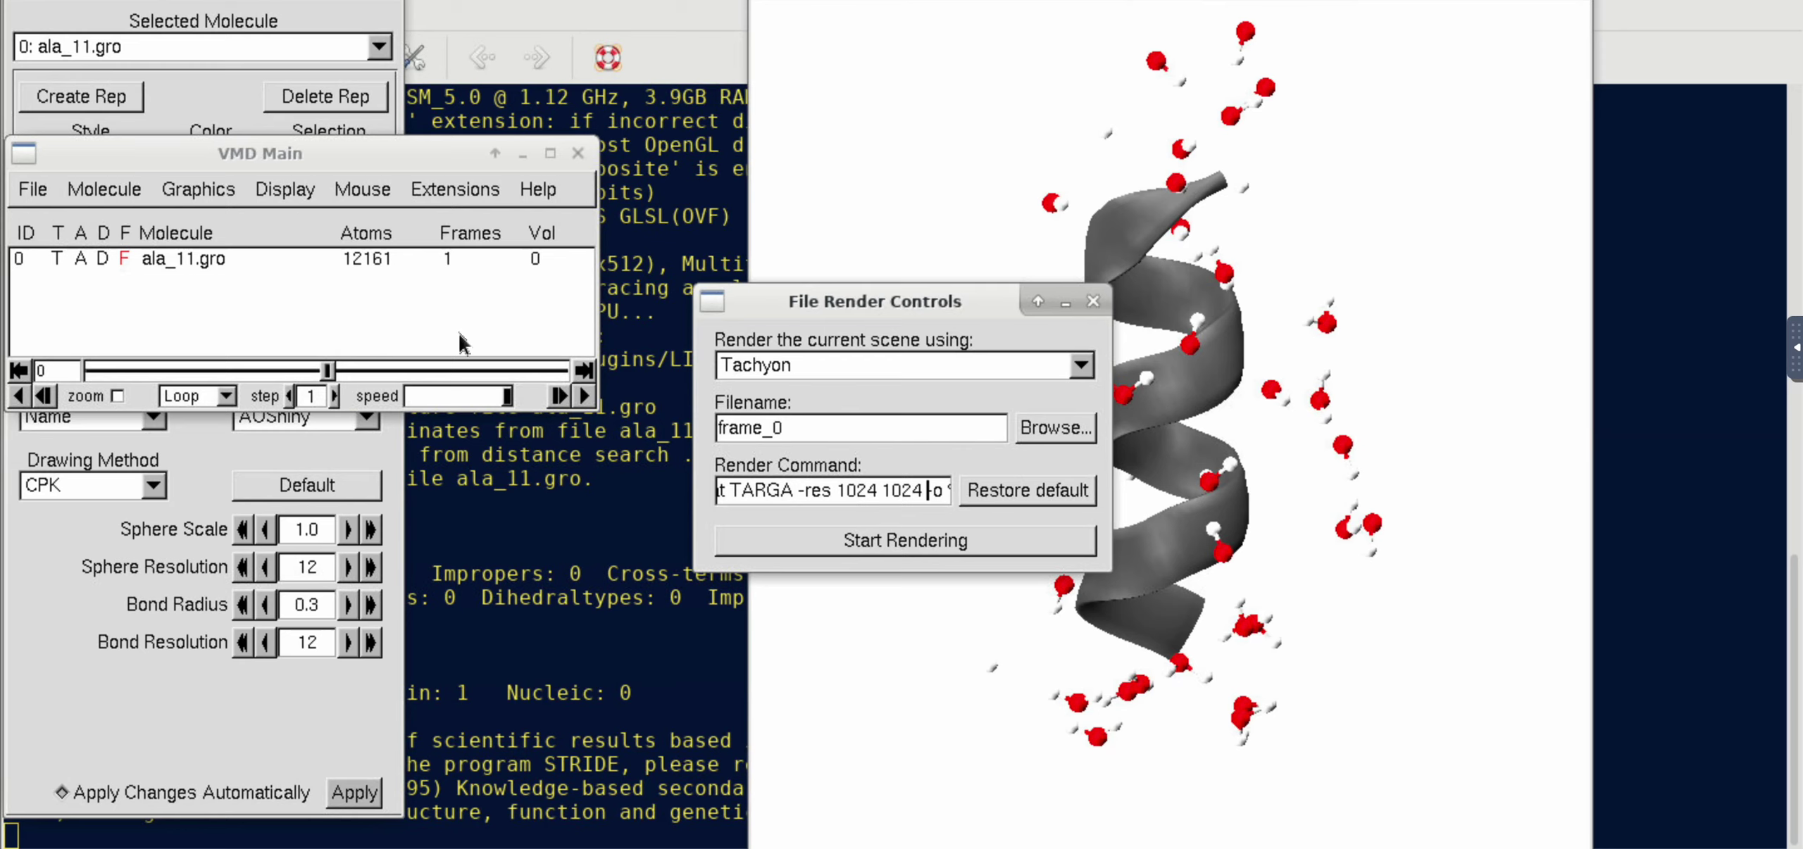
Check the ray-tracing display settings, then render the scene with Tachyon to frame_0
{"action": "left_click", "coordinate": [285, 190]}
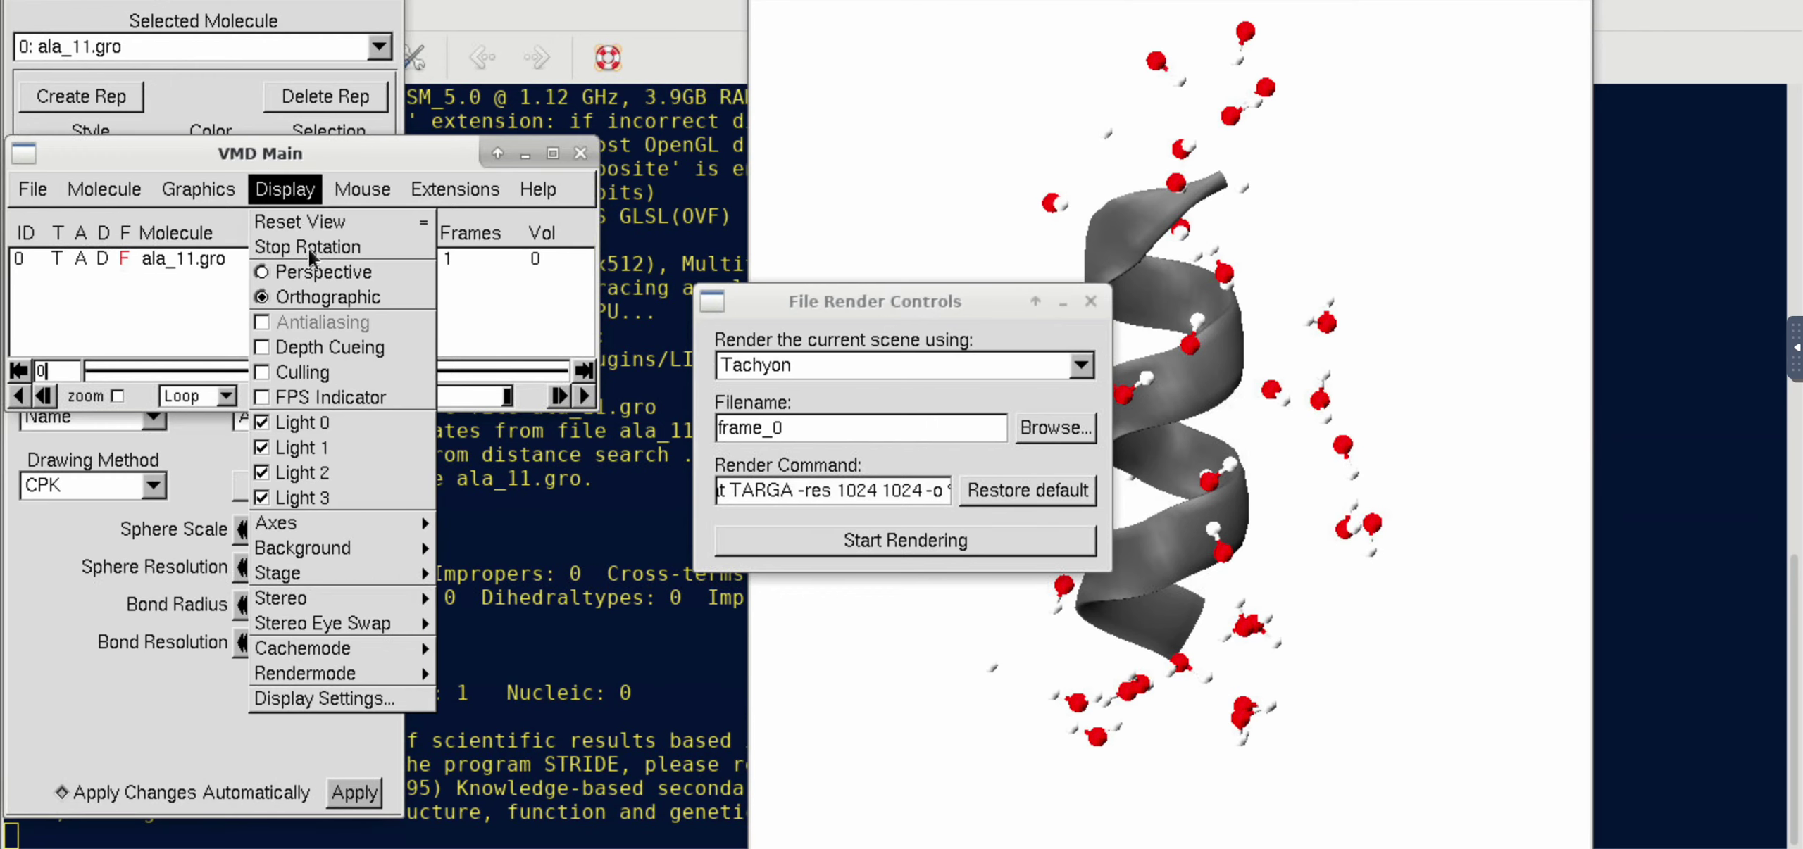
{"action": "left_click", "coordinate": [324, 699]}
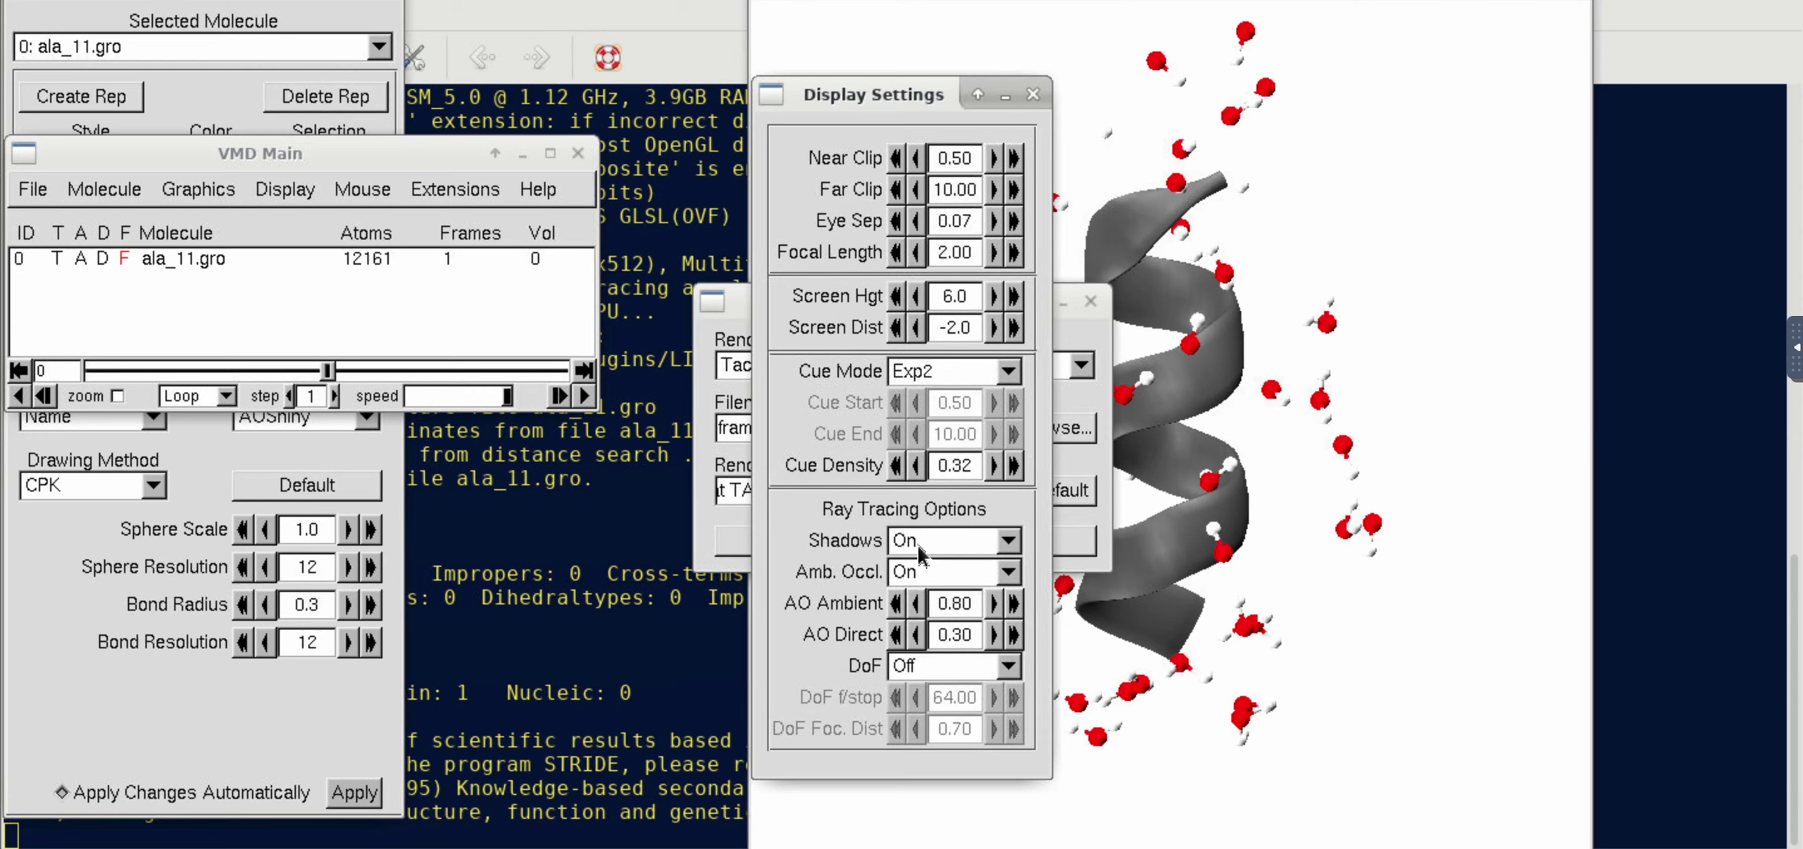
{"action": "left_click", "coordinate": [1032, 96]}
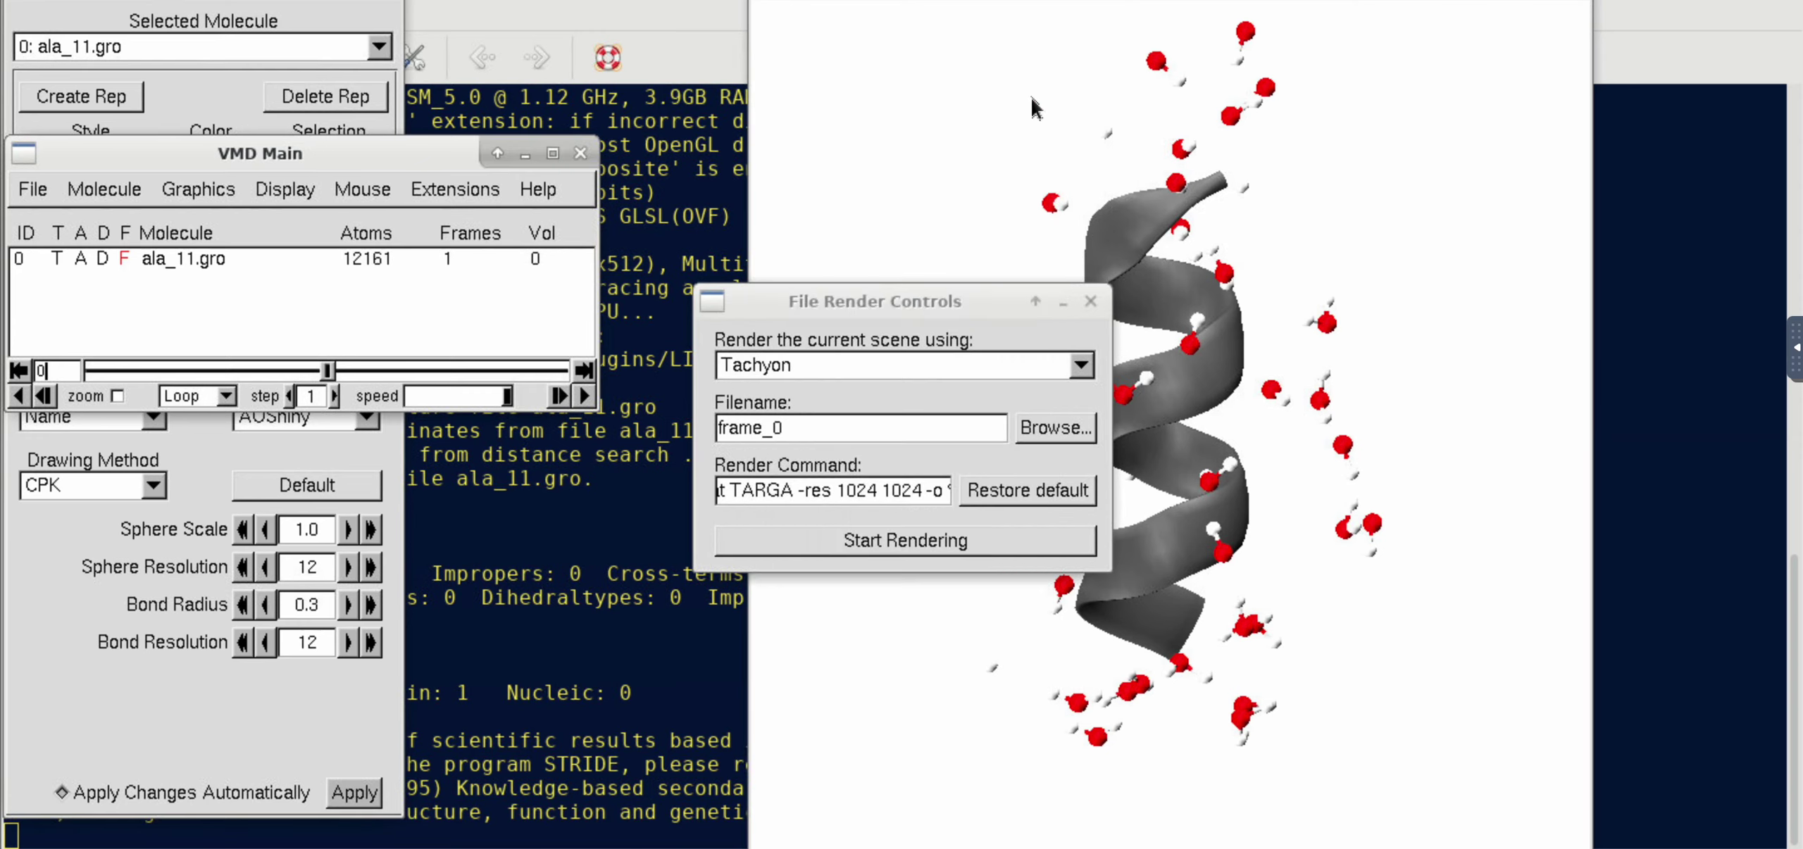
{"action": "left_click", "coordinate": [891, 296]}
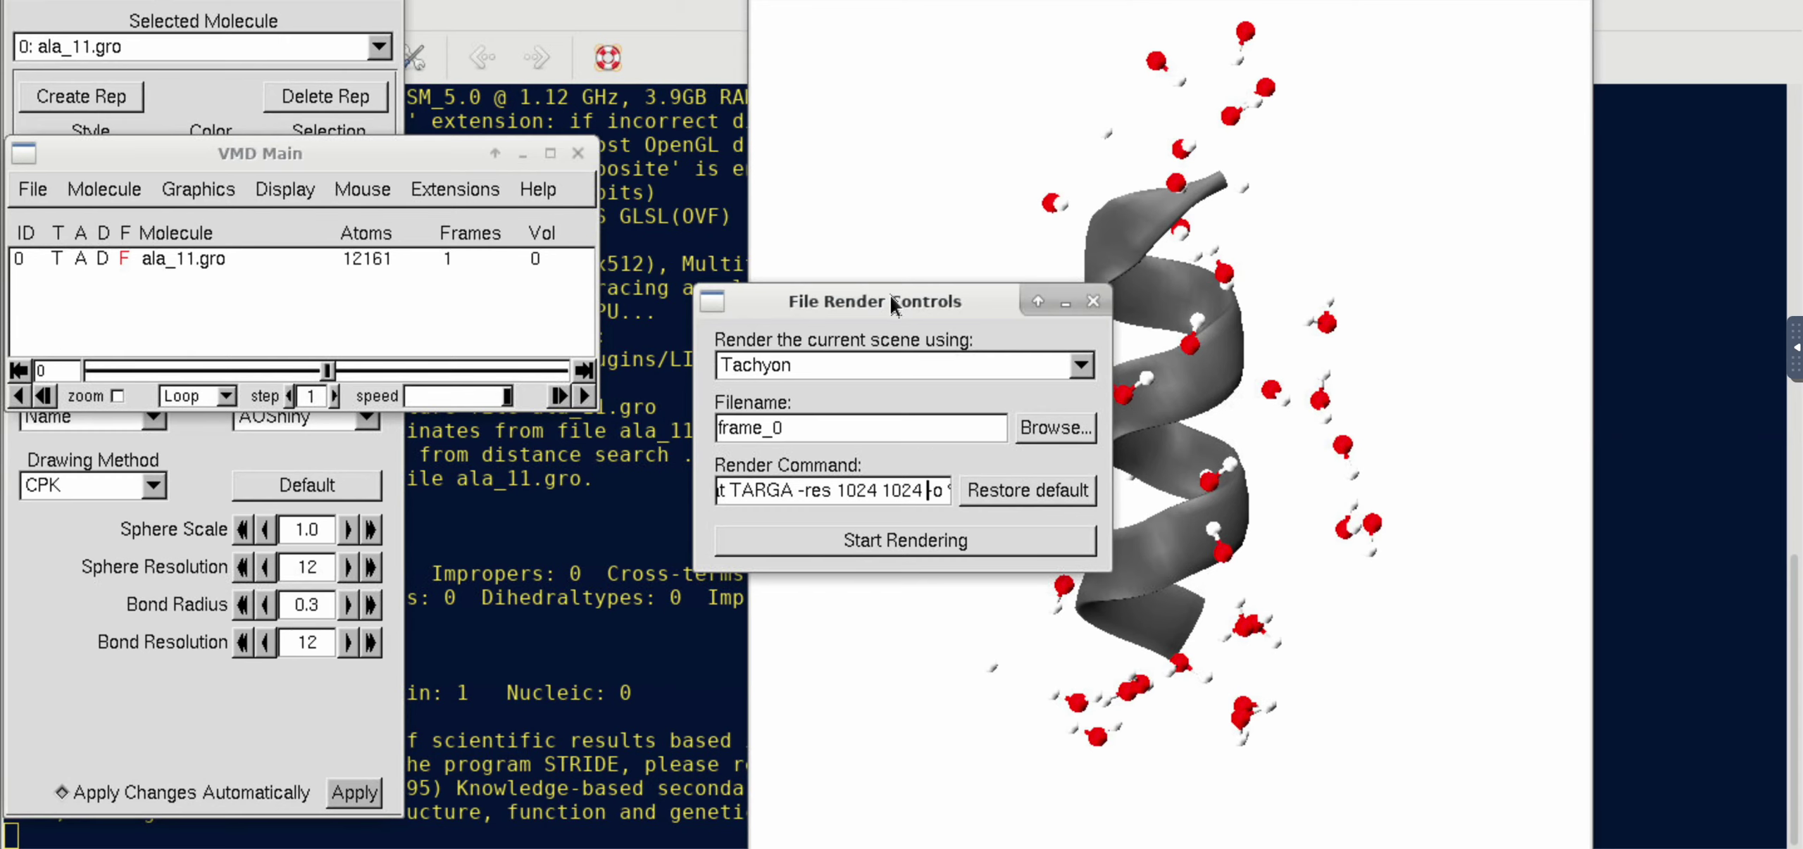
{"action": "left_click", "coordinate": [879, 541]}
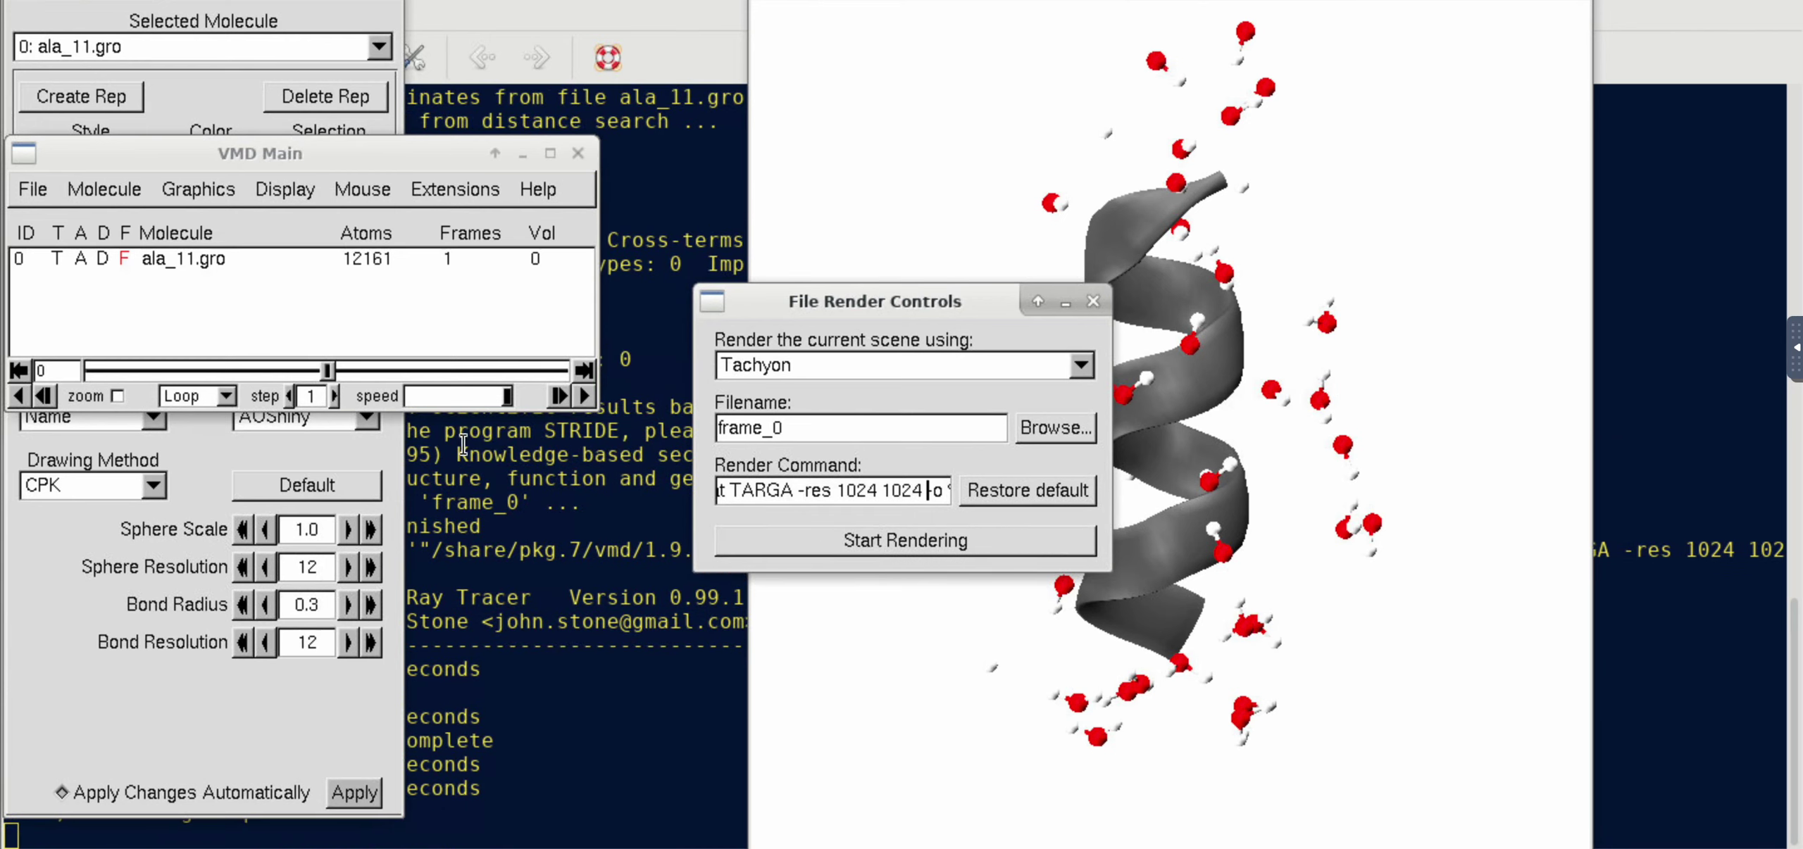
Quit VMD, list the folder with ls, and prepare the eog command for frame_0.tga
{"action": "left_click", "coordinate": [578, 156]}
{"action": "type", "text": "ls"}
{"action": "key", "text": "Return"}
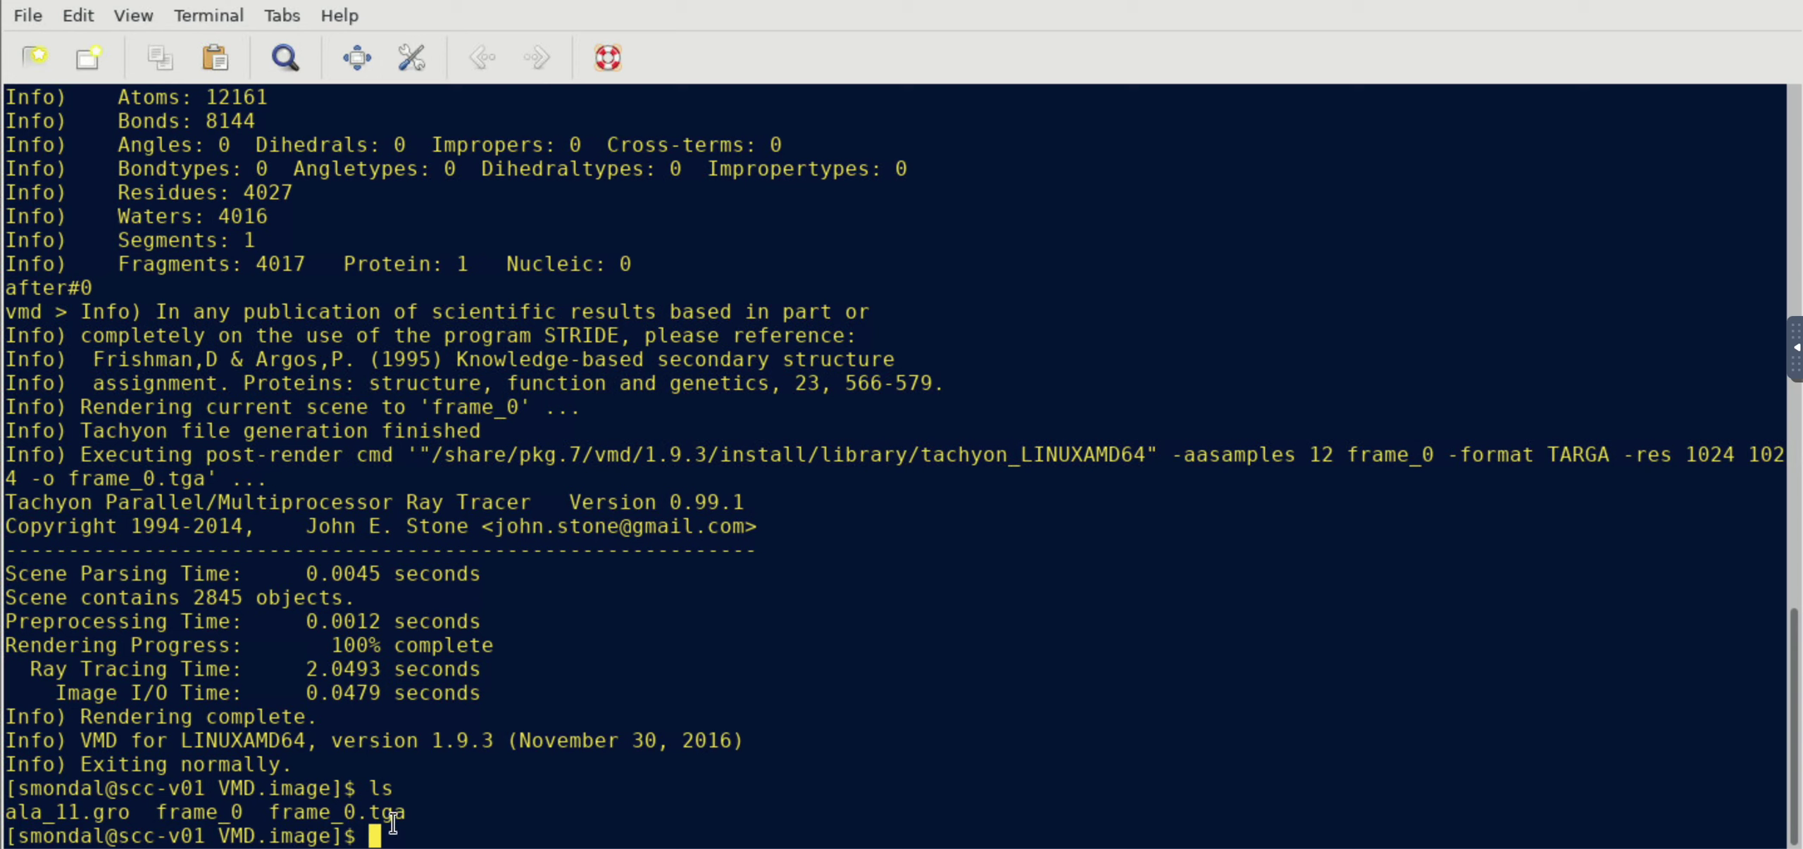
{"action": "type", "text": "eog frame_0.t"}
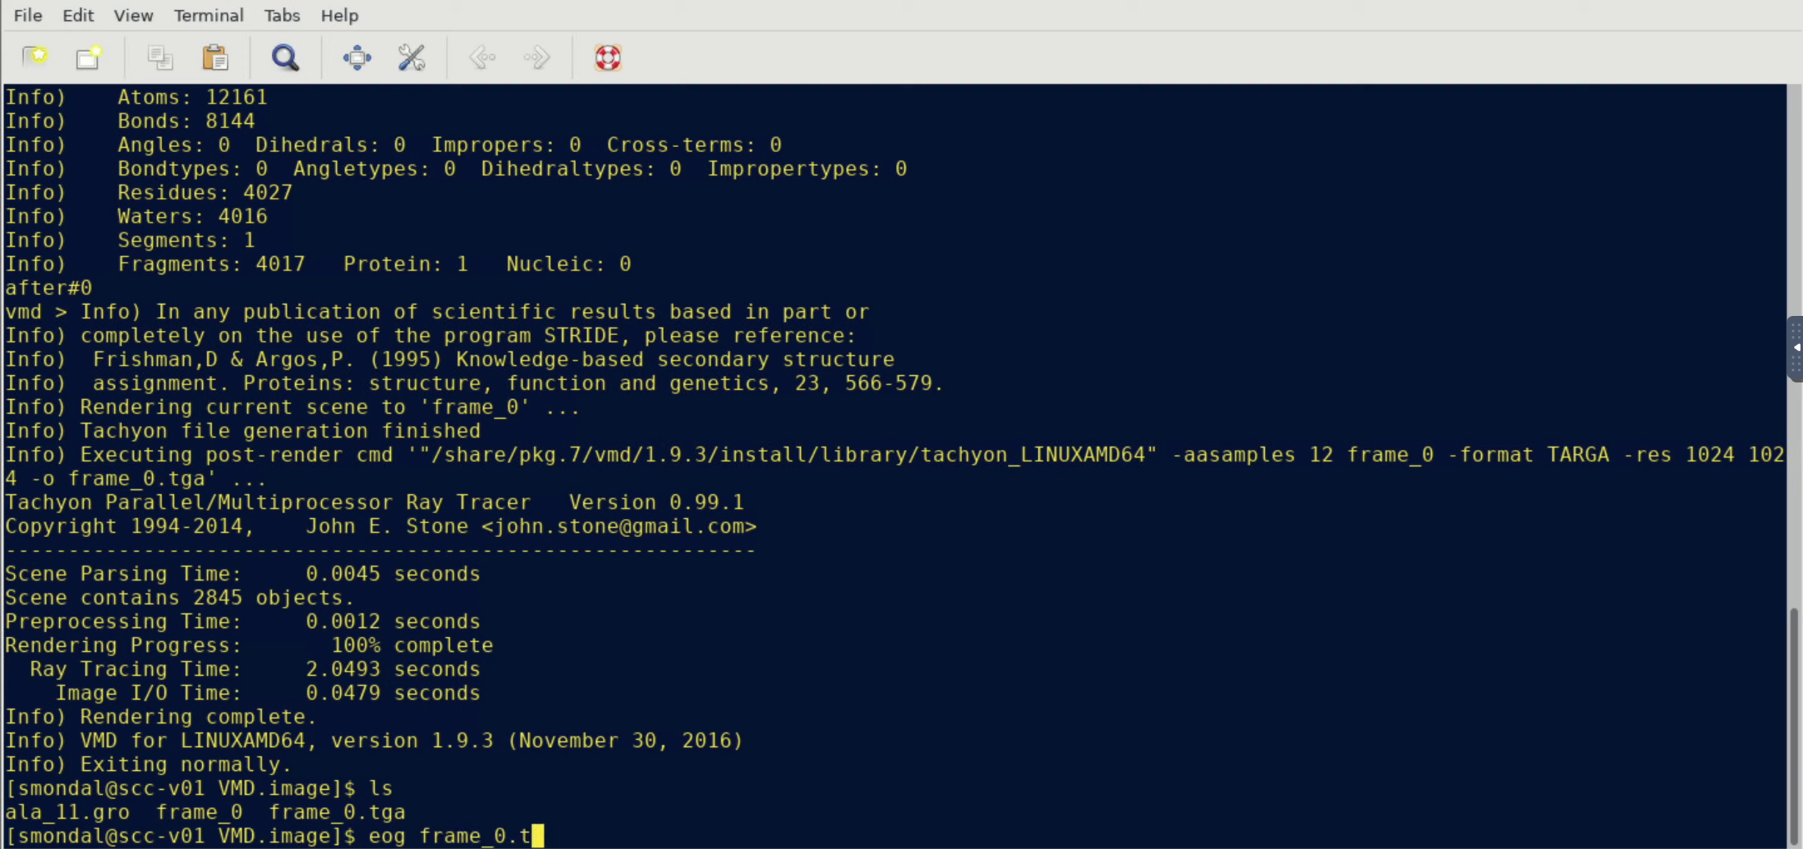
{"action": "key", "text": "Tab"}
Open frame_0.tga in Eye of GNOME to view the rendered helix image
{"action": "key", "text": "Return"}
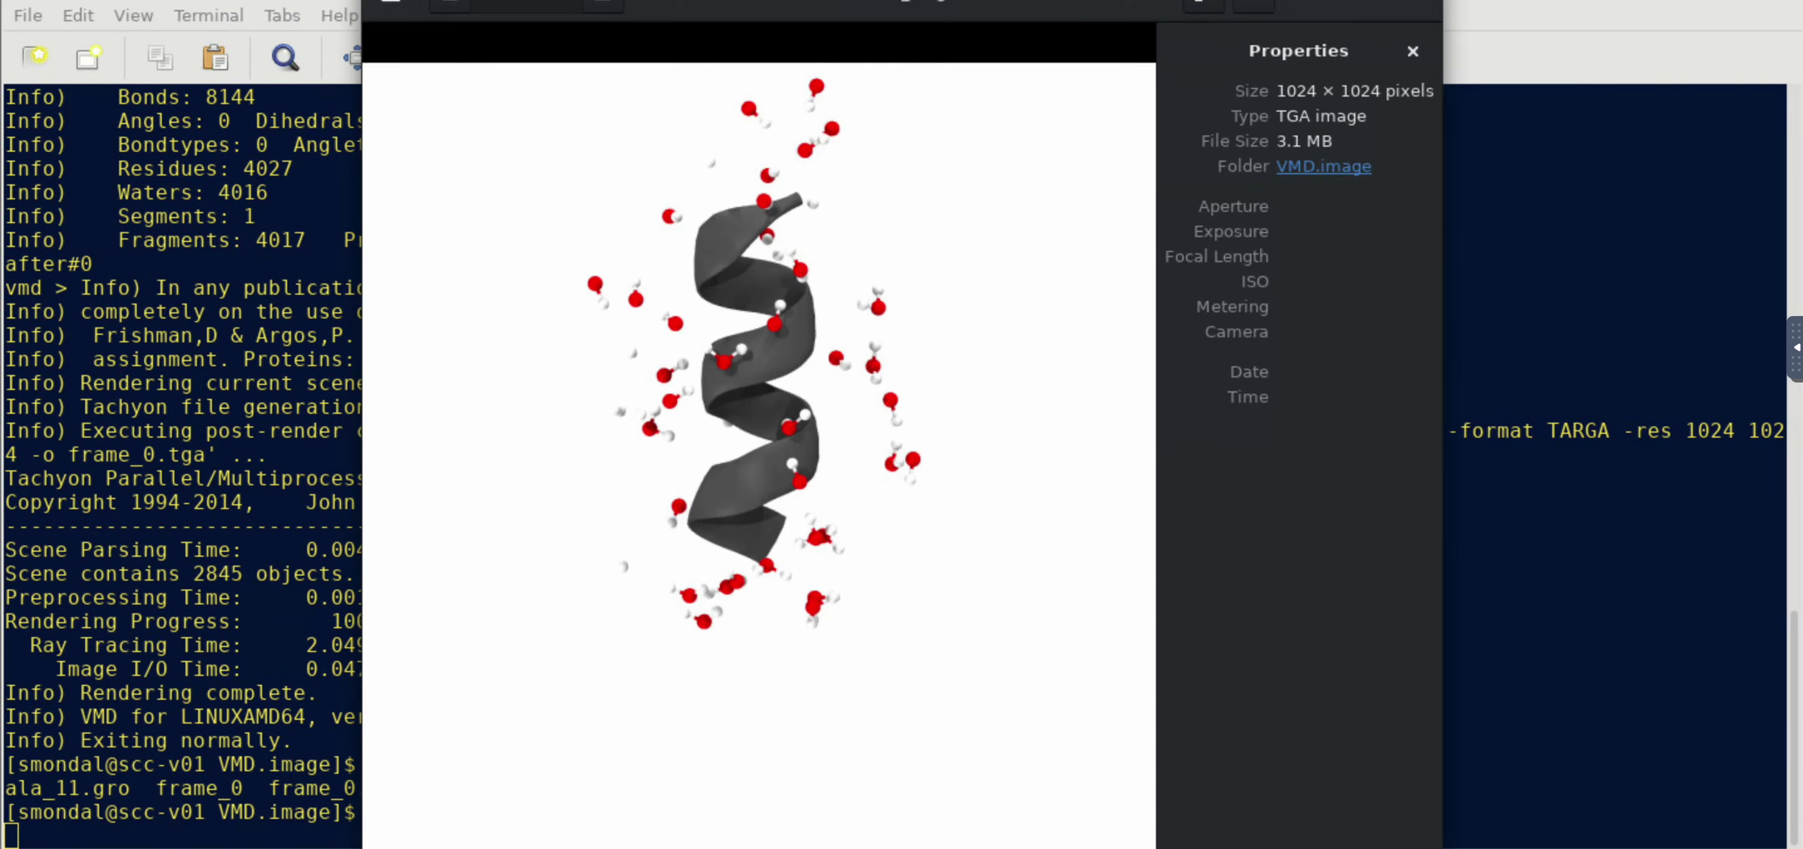